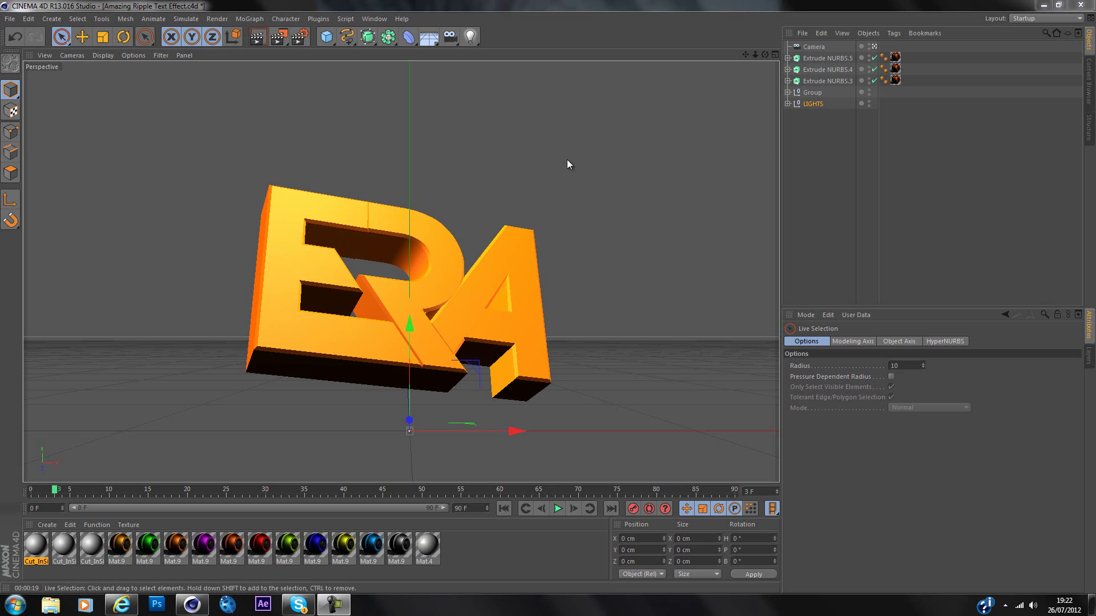
- Select and then deselect the Extrude NURBS.5 letter object in the Object Manager
{"action": "left_click", "coordinate": [837, 57]}
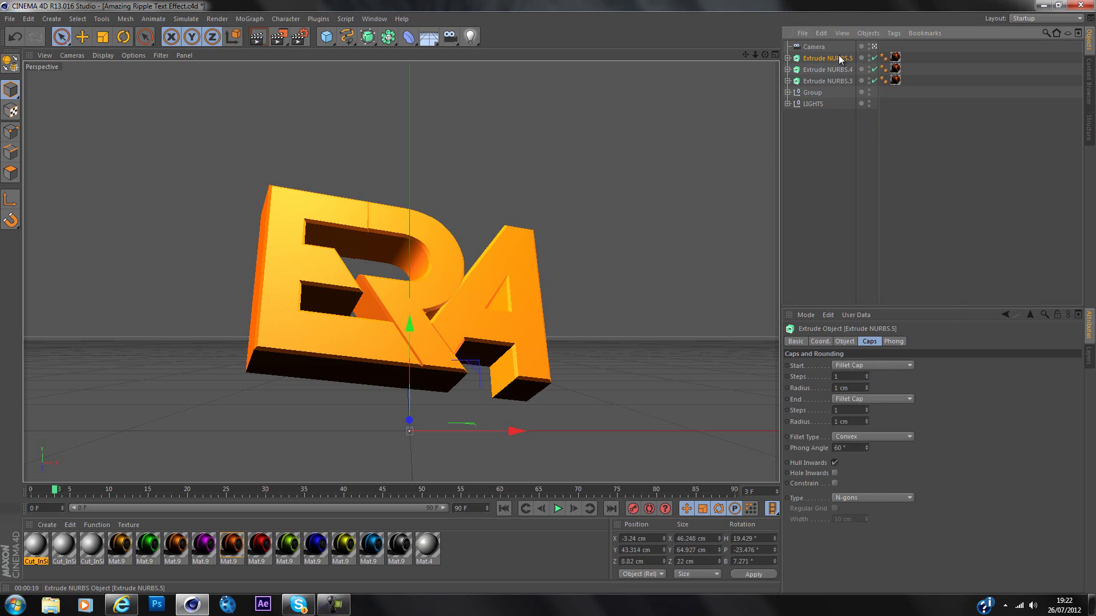
{"action": "left_click", "coordinate": [854, 167]}
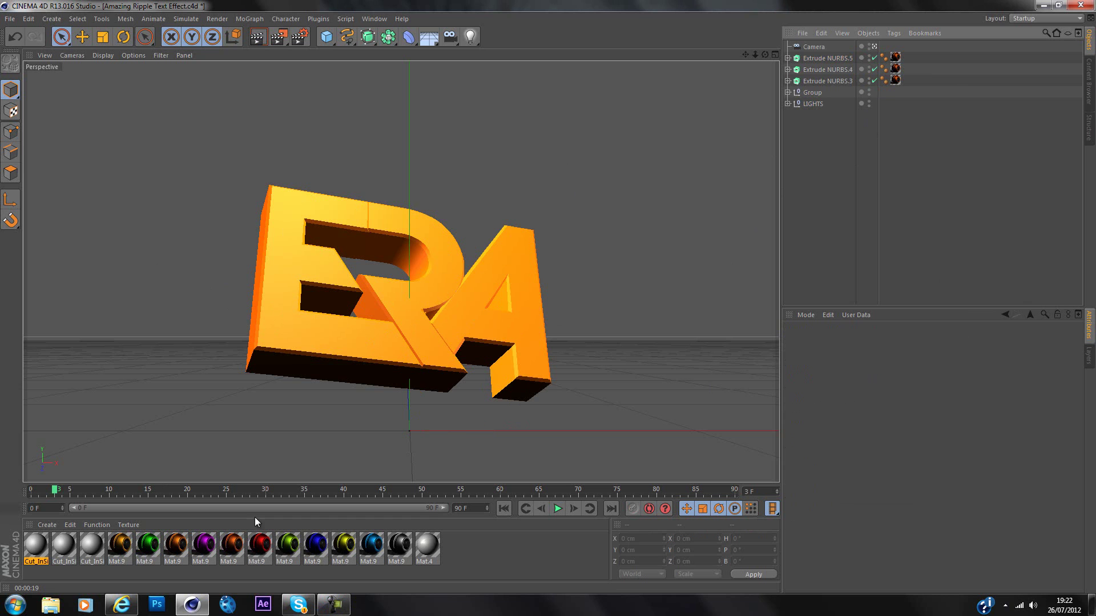
{"action": "left_click", "coordinate": [825, 58]}
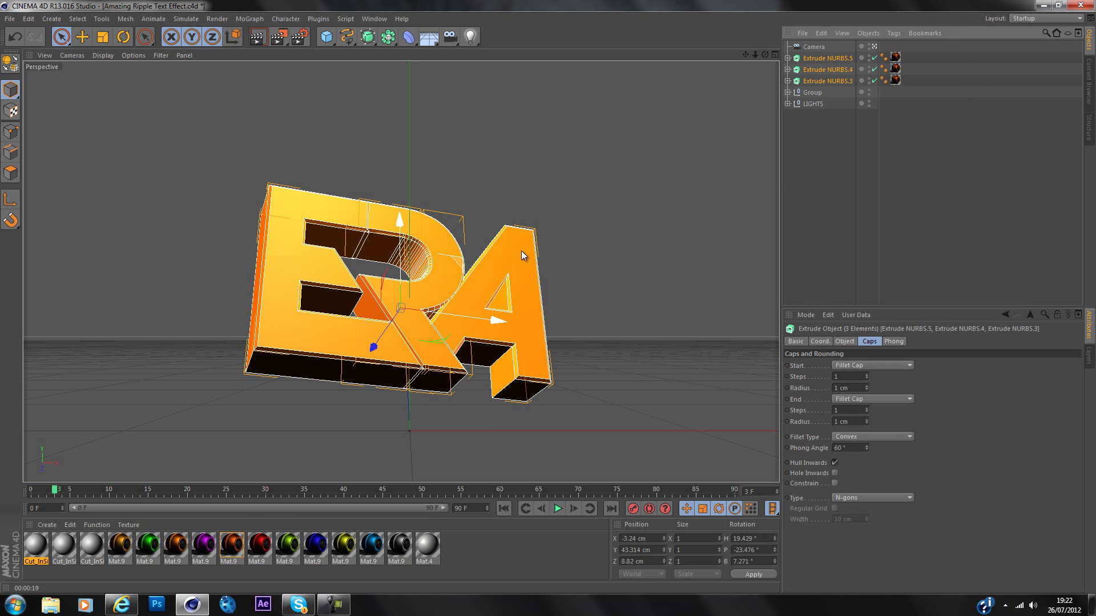
{"action": "left_click", "coordinate": [828, 190]}
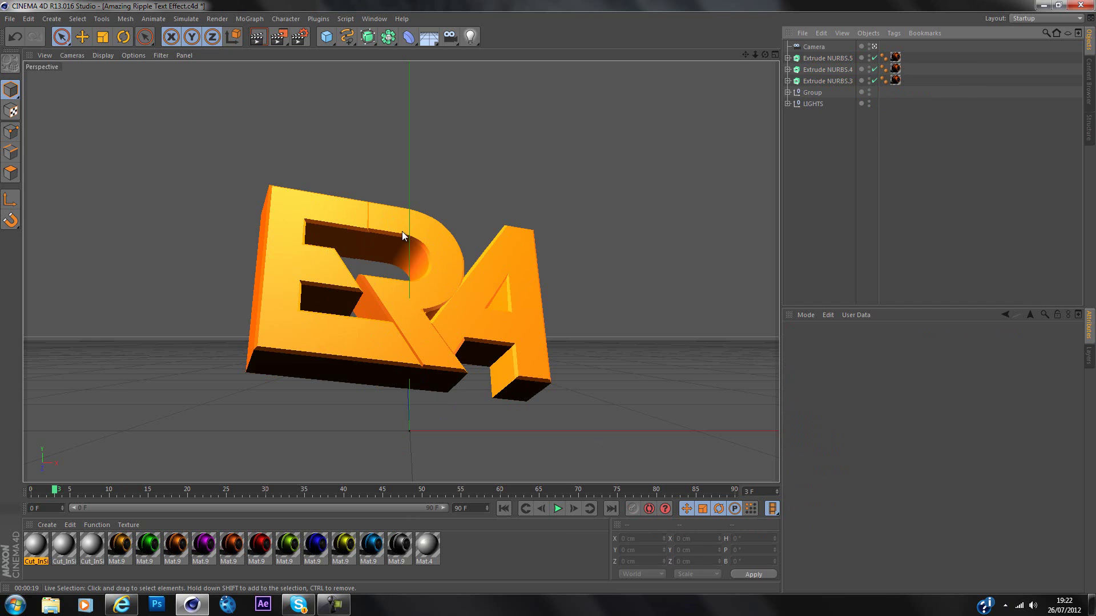
- Remove the Lumas texture from Mat.9 in the material editor
{"action": "double_click", "coordinate": [399, 545]}
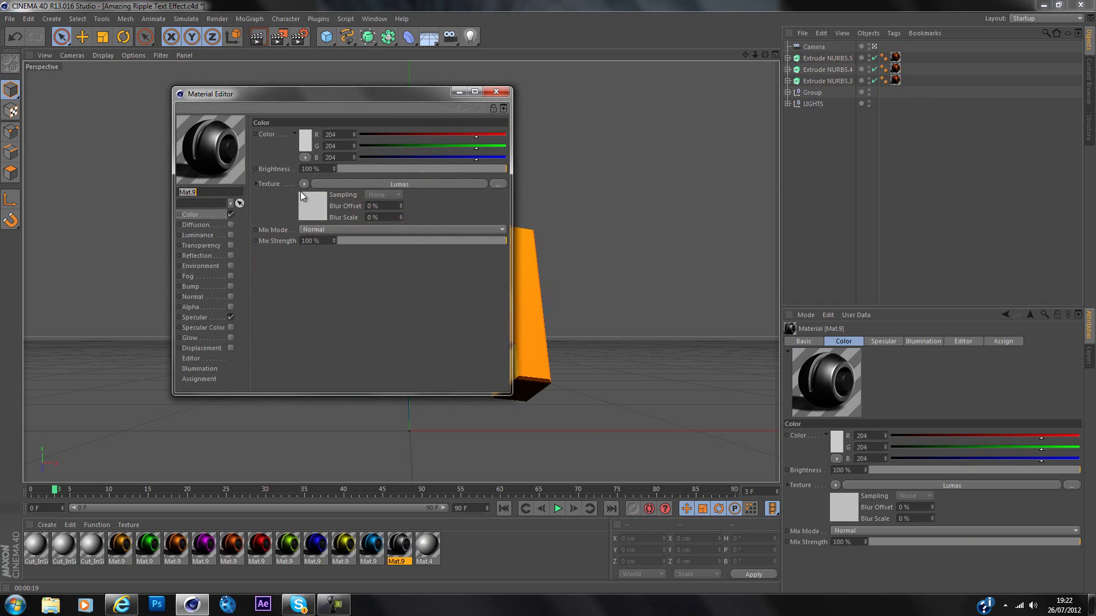
{"action": "left_click", "coordinate": [304, 184]}
{"action": "left_click", "coordinate": [313, 191]}
{"action": "left_click", "coordinate": [302, 144]}
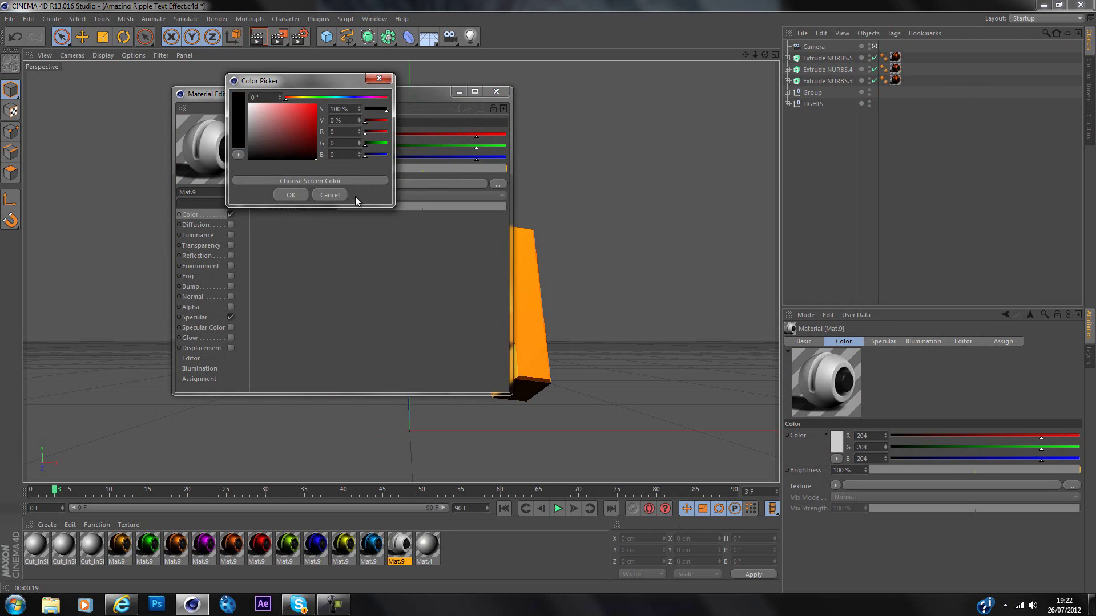
{"action": "key", "text": "Return"}
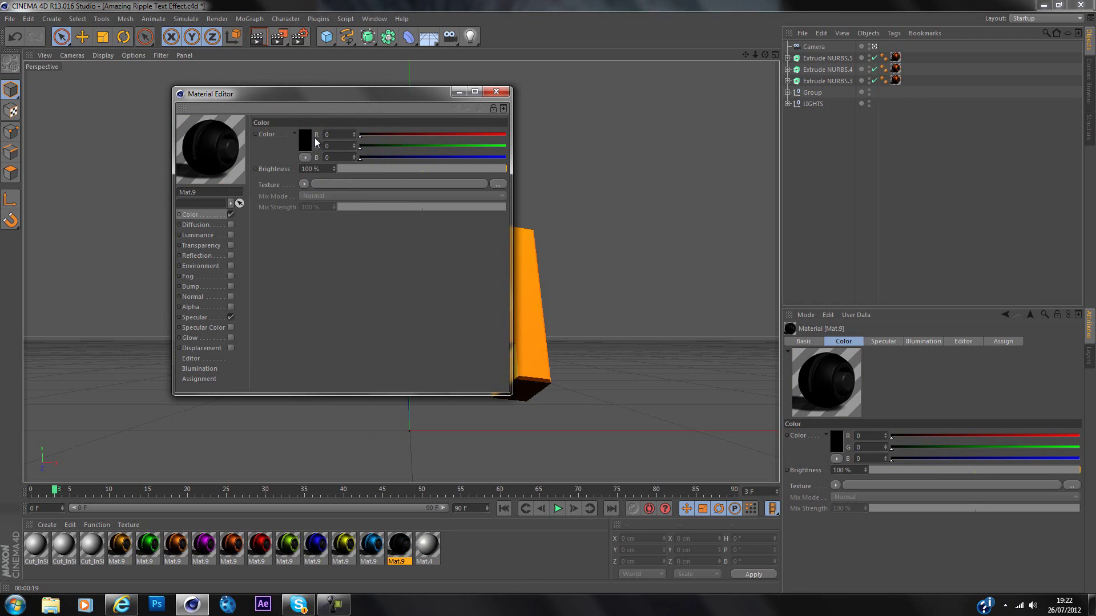
- Make Mat.9 pure white and apply it to the letters behind the orange material
{"action": "left_click", "coordinate": [300, 139]}
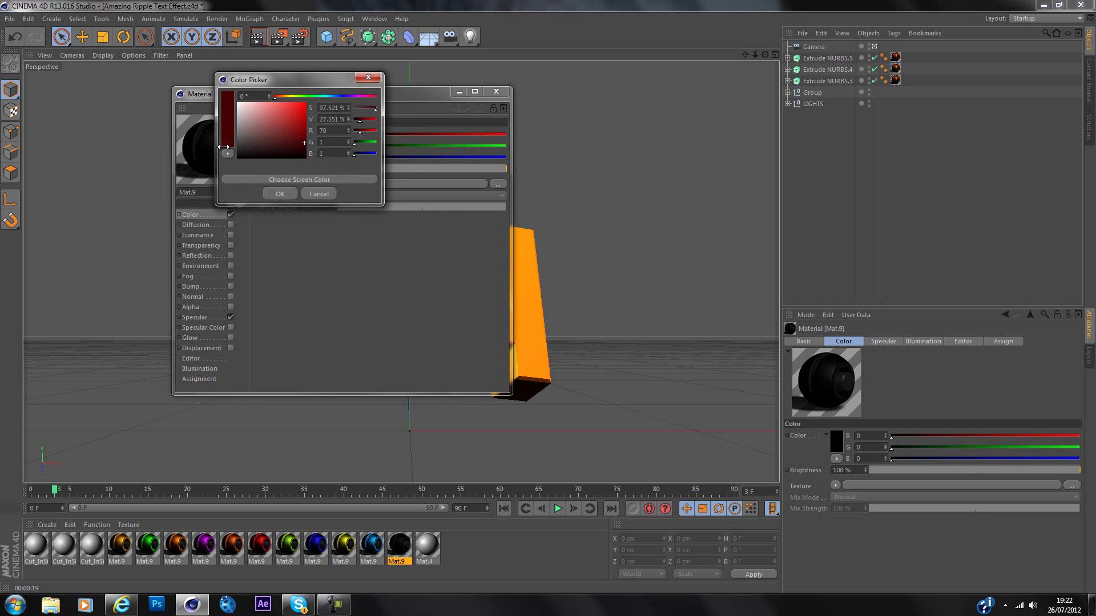
{"action": "left_click_drag", "start_coordinate": [262, 142], "coordinate": [181, 40]}
{"action": "key", "text": "Return"}
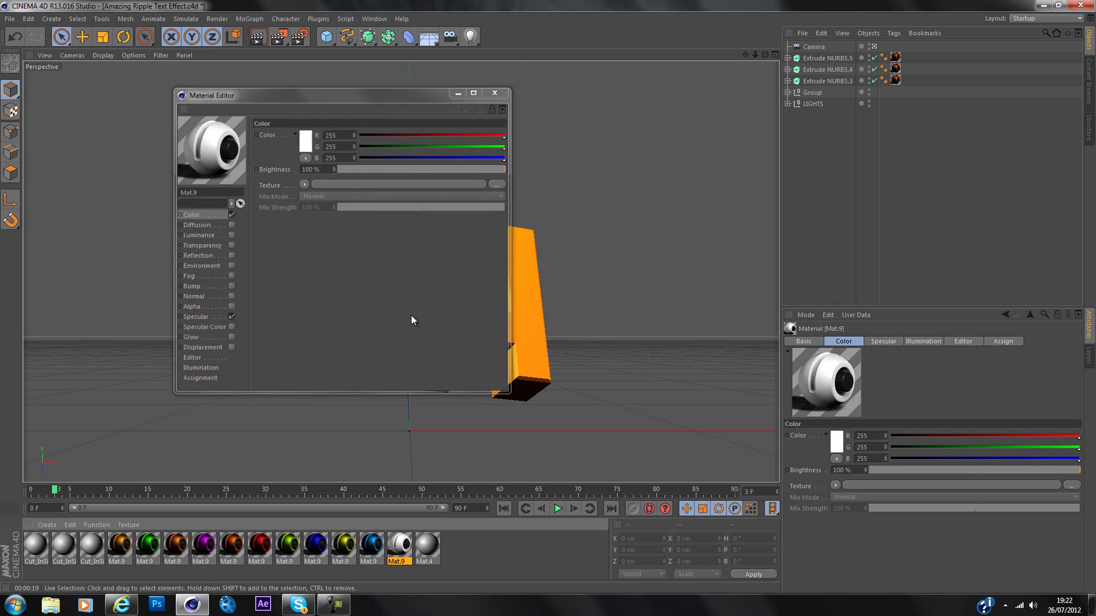
{"action": "left_click", "coordinate": [496, 91]}
{"action": "left_click_drag", "start_coordinate": [765, 198], "coordinate": [893, 59]}
{"action": "left_click", "coordinate": [813, 87]}
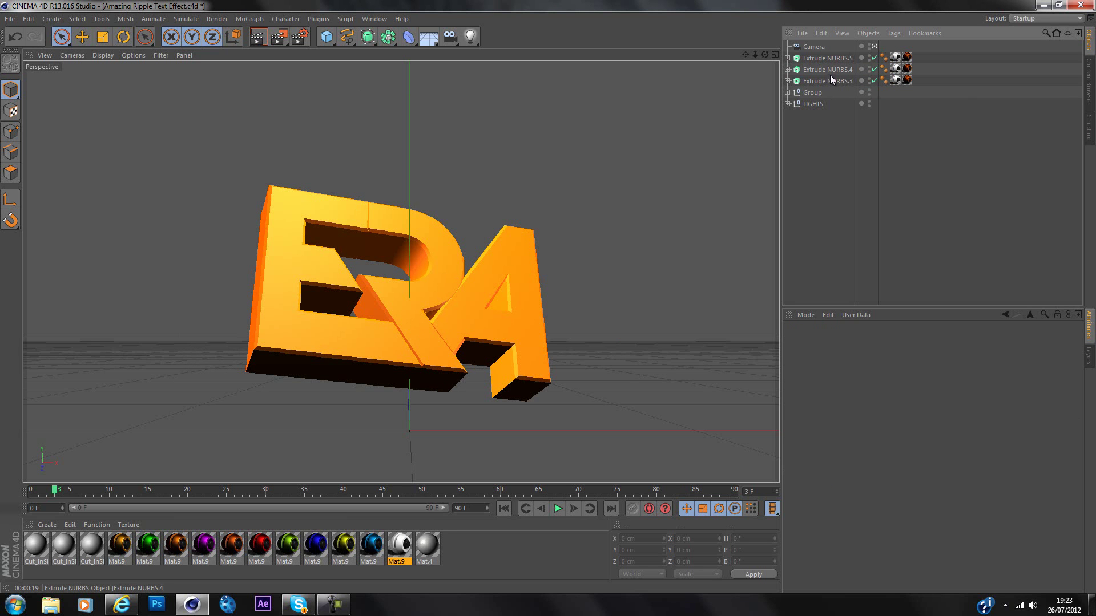
- Select all three ERA letter objects and break them into 25 pieces with Thrausi
{"action": "left_click", "coordinate": [828, 57]}
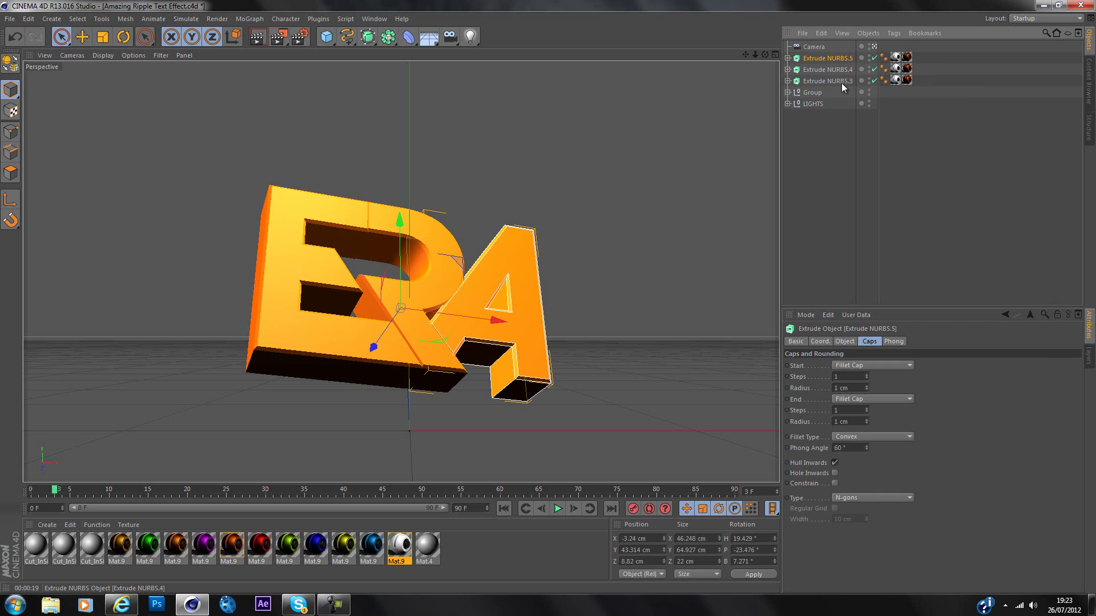
{"action": "left_click", "coordinate": [838, 81], "text": "shift"}
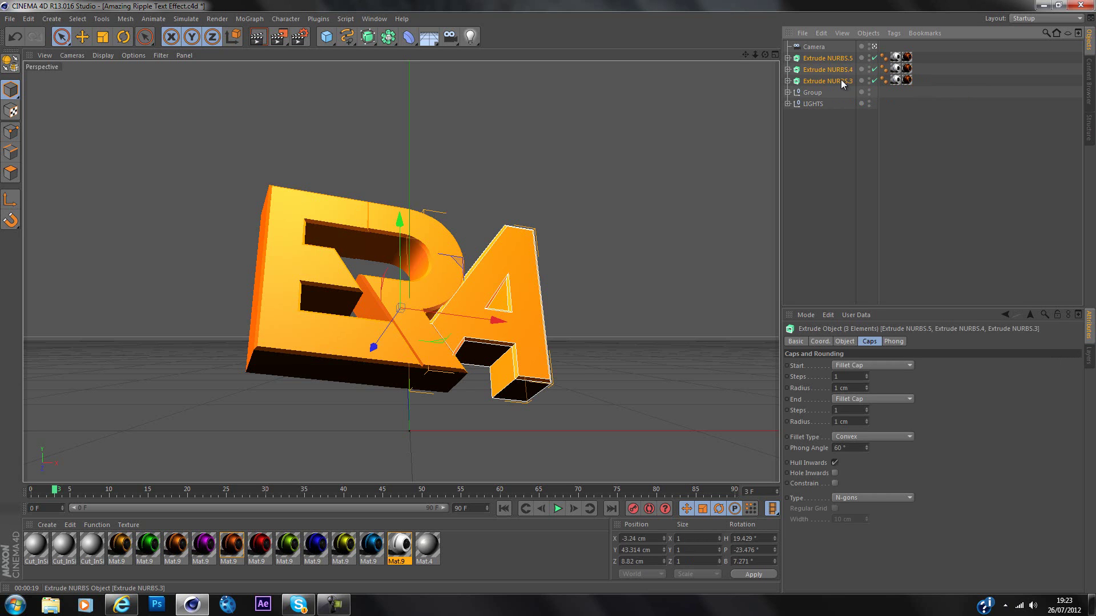
{"action": "left_click", "coordinate": [314, 19]}
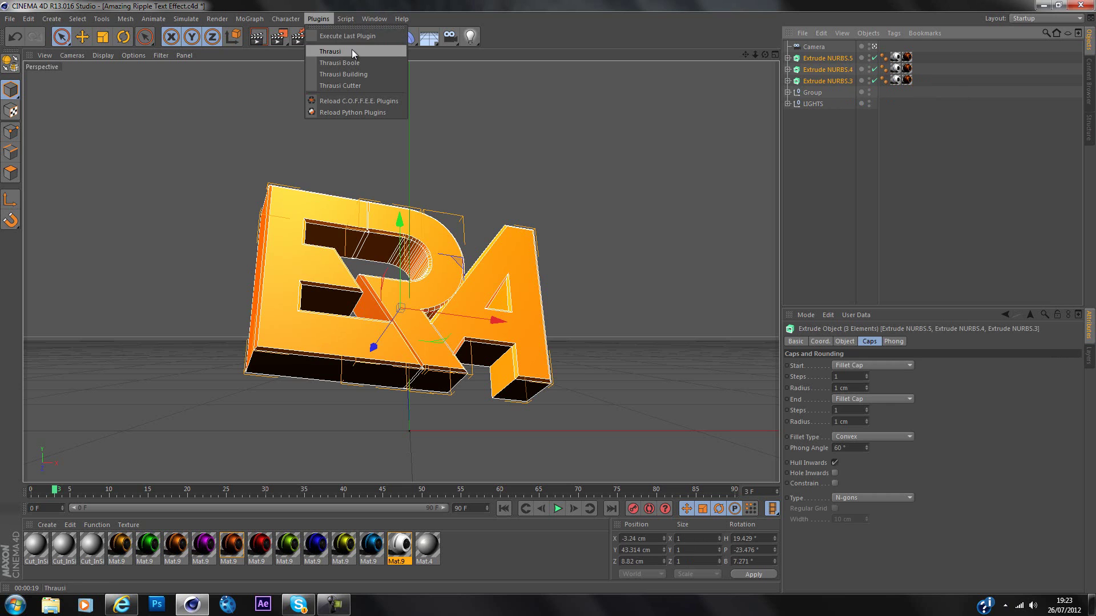
{"action": "left_click", "coordinate": [352, 50]}
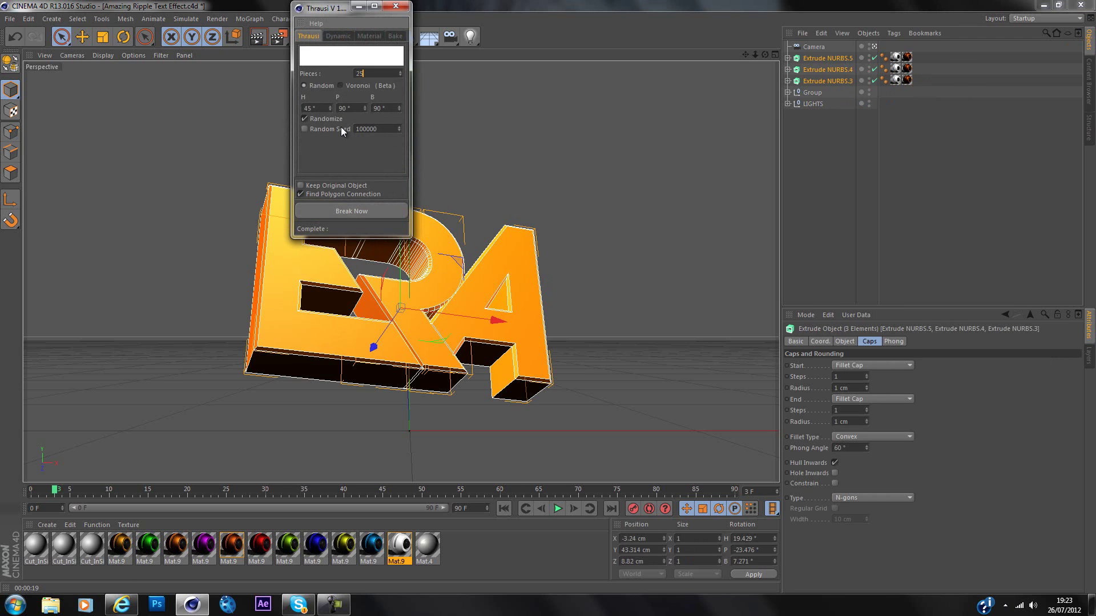
{"action": "left_click", "coordinate": [379, 211]}
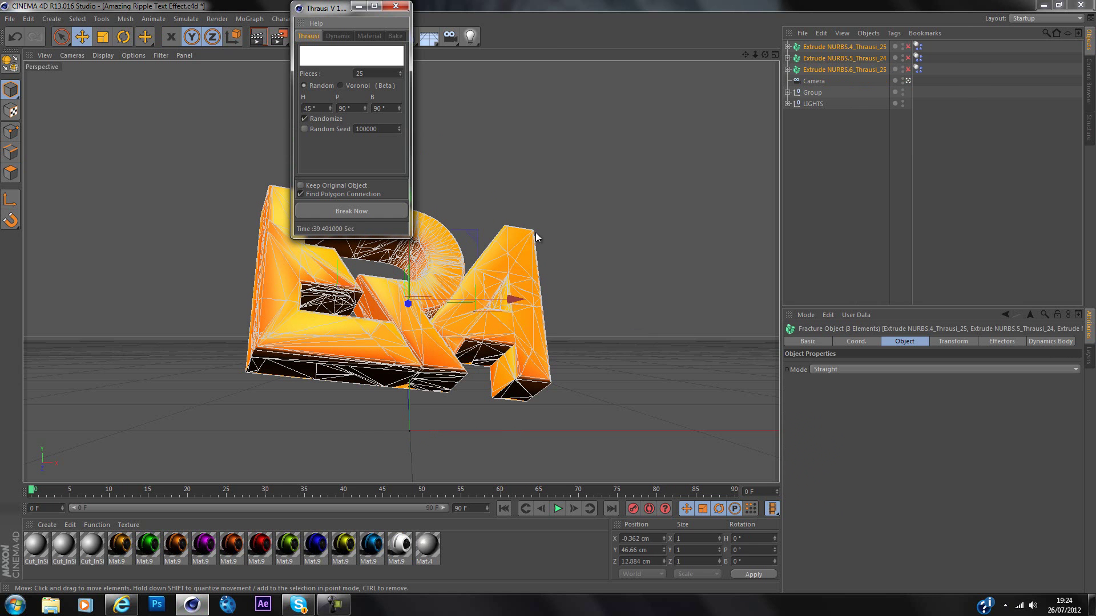
- Close Thrausi, deselect the letters, and render a viewport preview of the fractured logo
{"action": "left_click", "coordinate": [395, 6]}
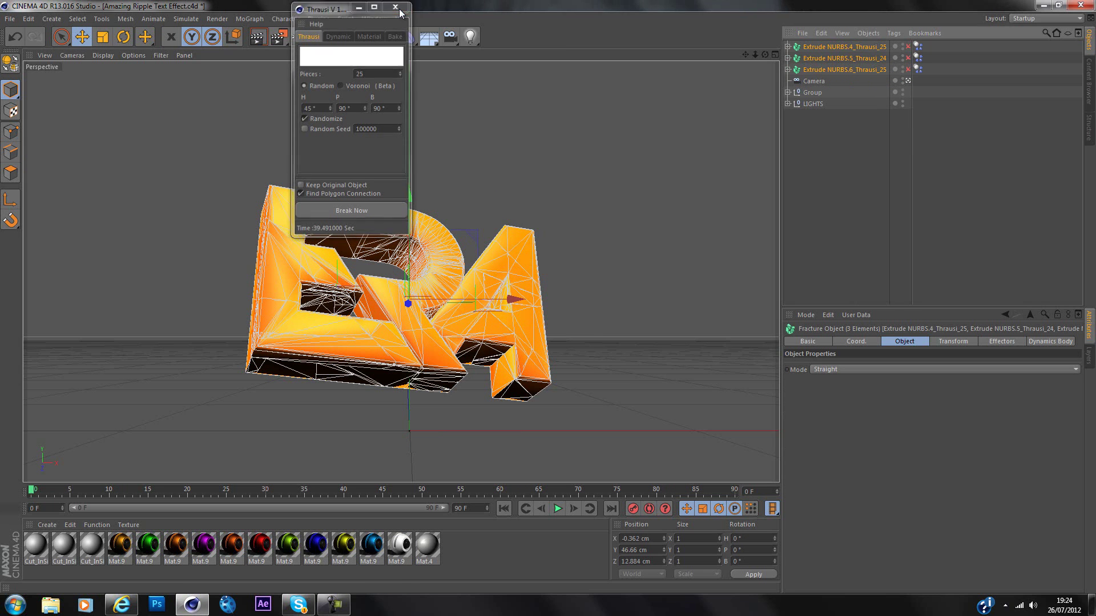
{"action": "left_click", "coordinate": [806, 128]}
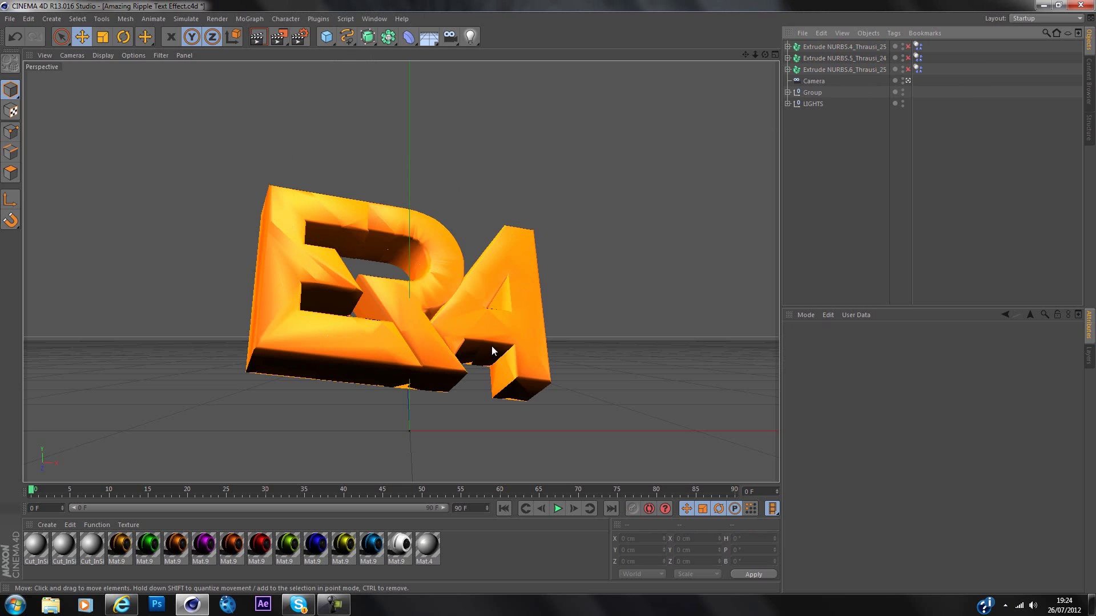
{"action": "left_click", "coordinate": [258, 37]}
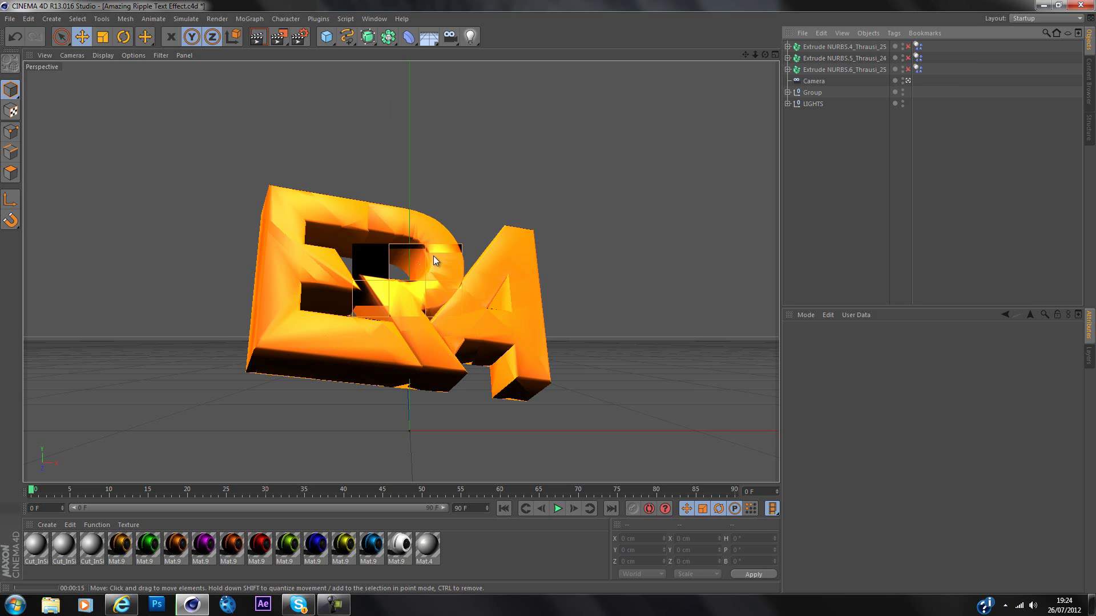
- Clear the render, play the fracture animation briefly, and rewind to frame 0
{"action": "left_click", "coordinate": [596, 281]}
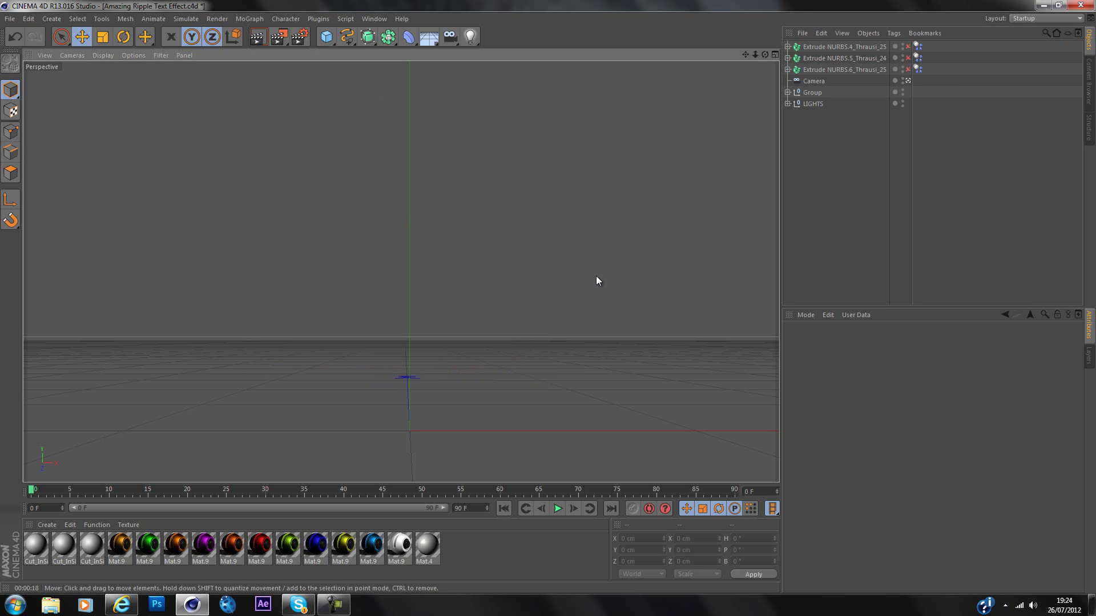
{"action": "left_click", "coordinate": [499, 349]}
{"action": "left_click", "coordinate": [831, 186]}
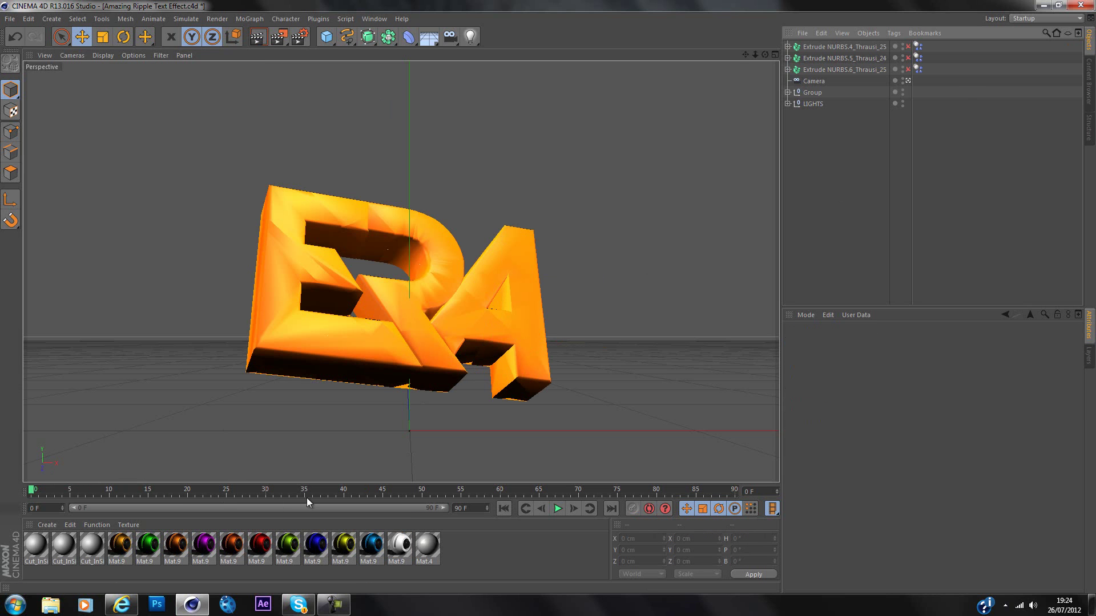
{"action": "left_click", "coordinate": [557, 509]}
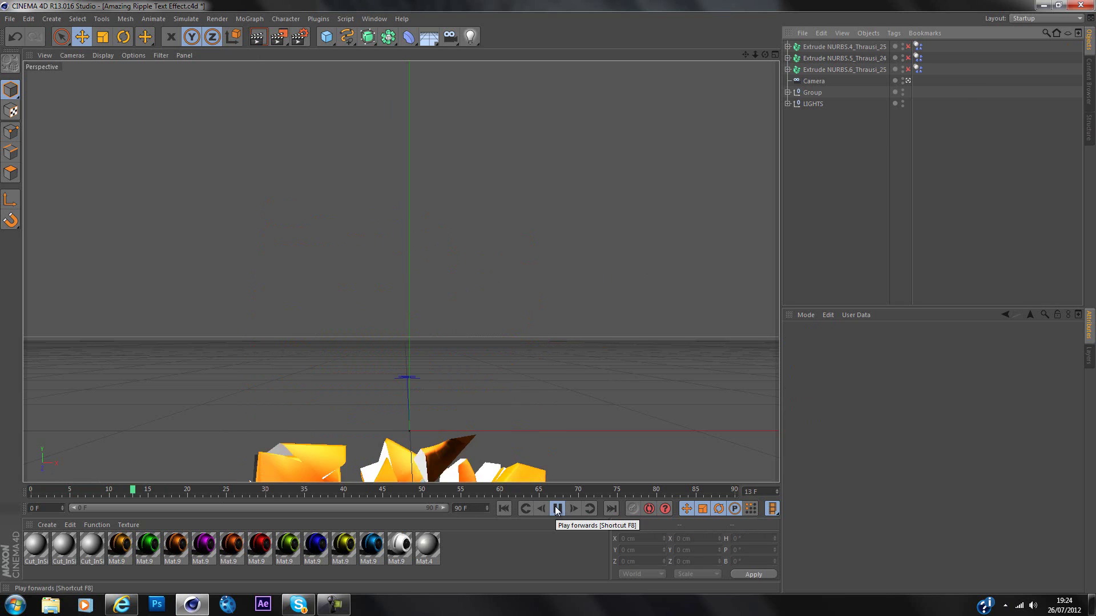
{"action": "left_click", "coordinate": [558, 509]}
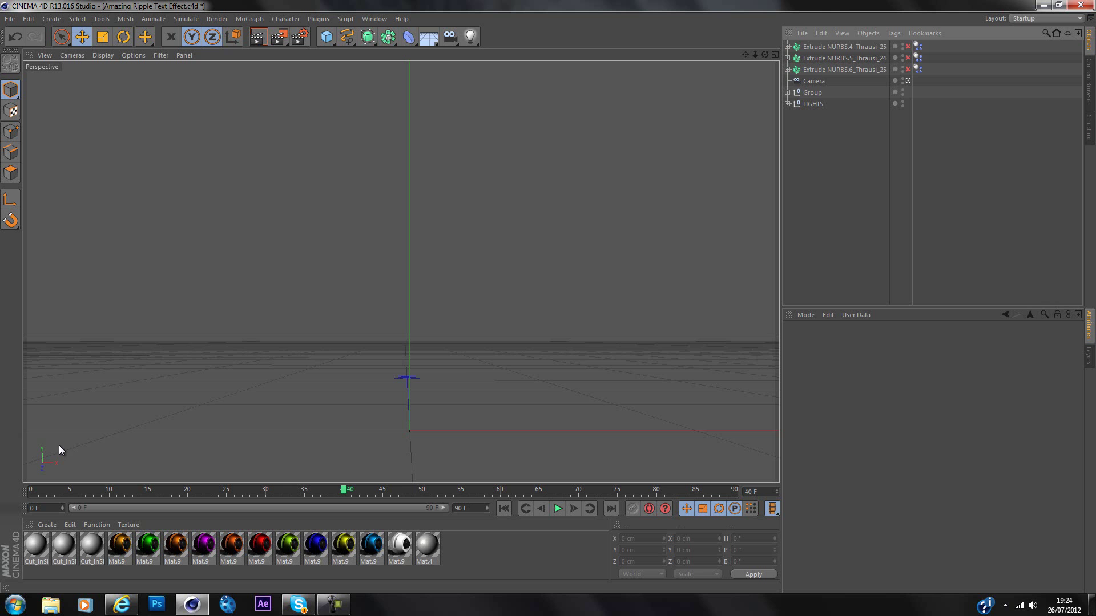
{"action": "left_click", "coordinate": [32, 490]}
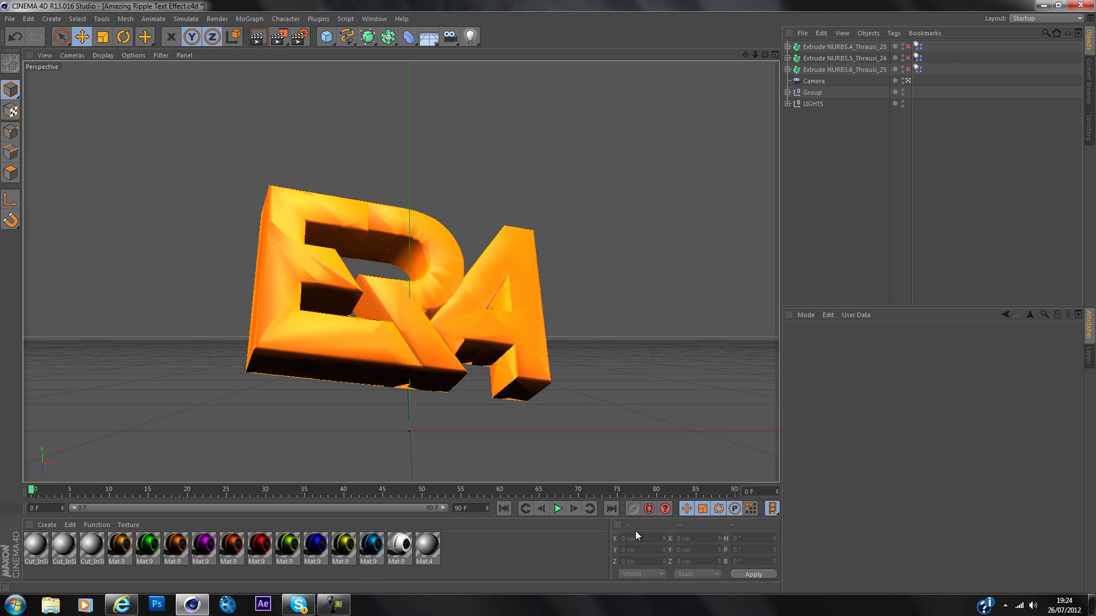
- Play a few frames of the animation and render the current frame
{"action": "left_click", "coordinate": [557, 509]}
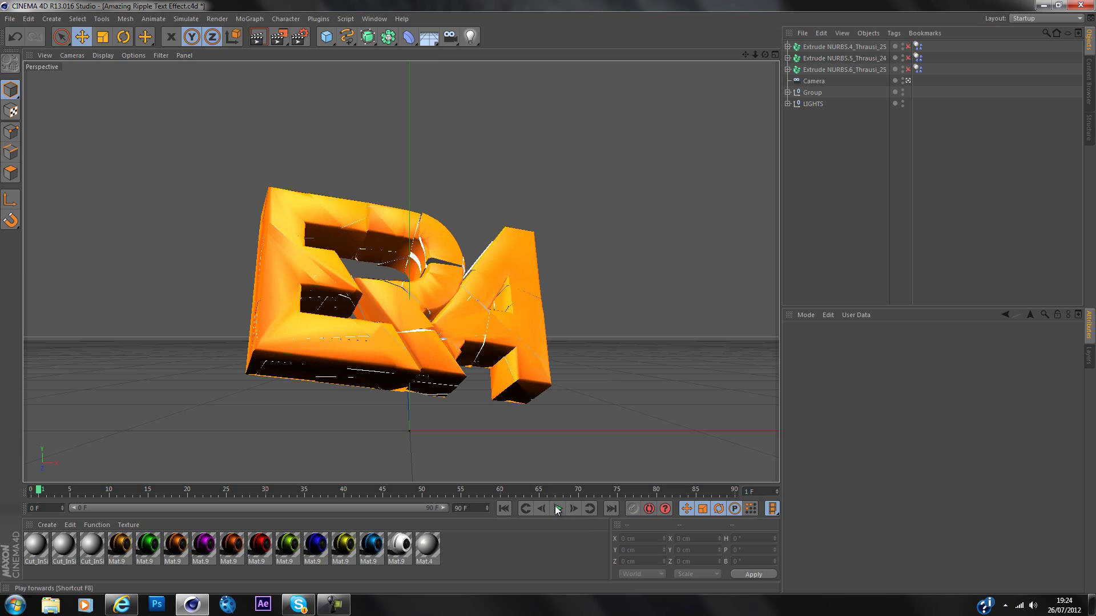
{"action": "left_click", "coordinate": [557, 508]}
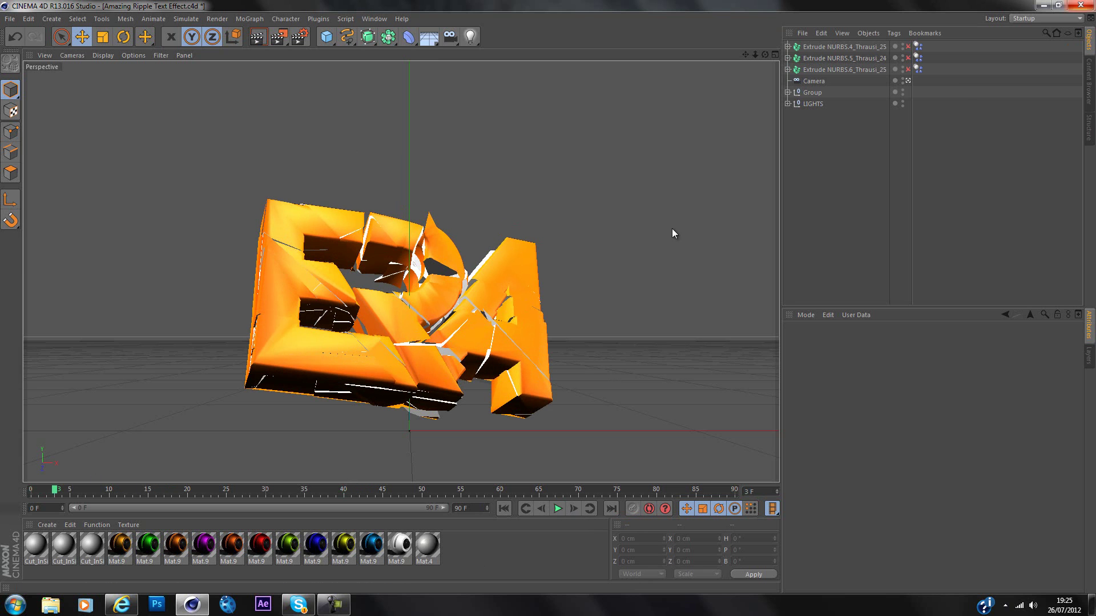
{"action": "left_click", "coordinate": [258, 34]}
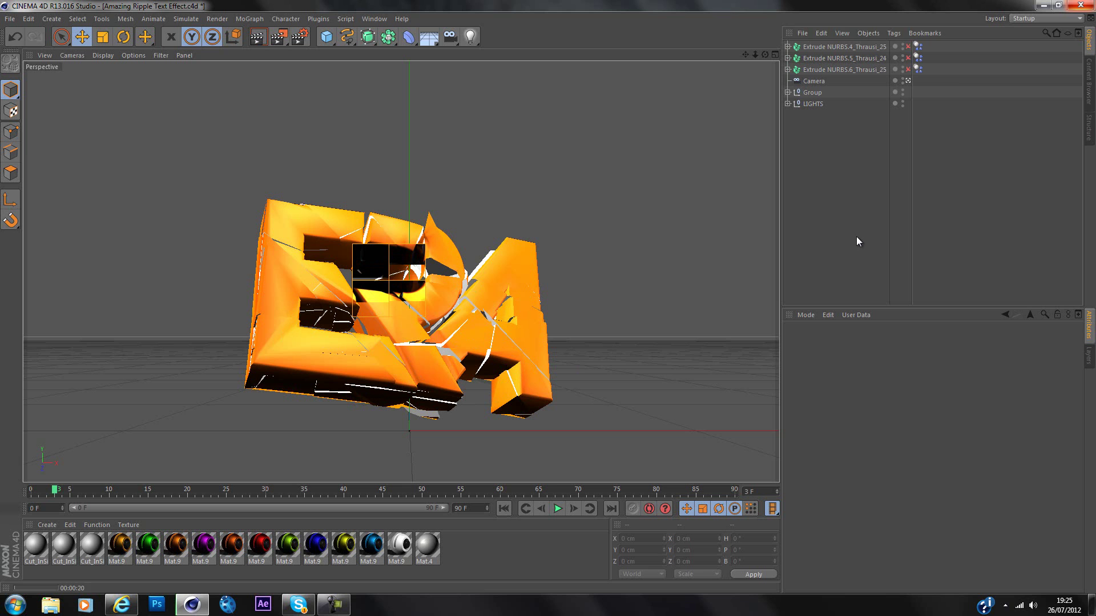
- Replay from the start, permanently dismiss the Windows performance warning, and return to frame 0
{"action": "left_click", "coordinate": [31, 489]}
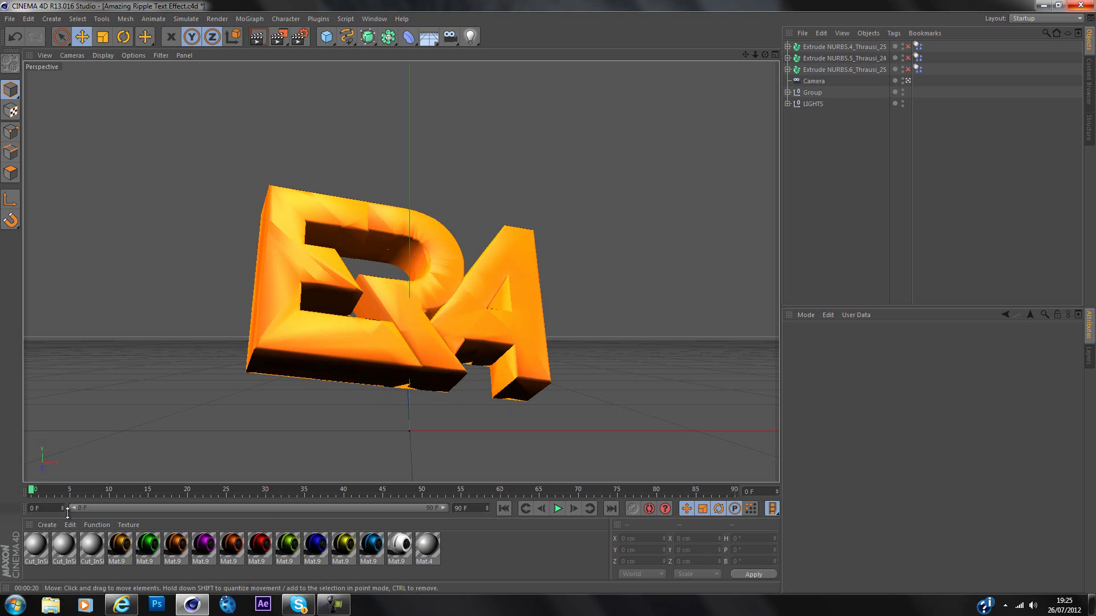
{"action": "left_click", "coordinate": [559, 508]}
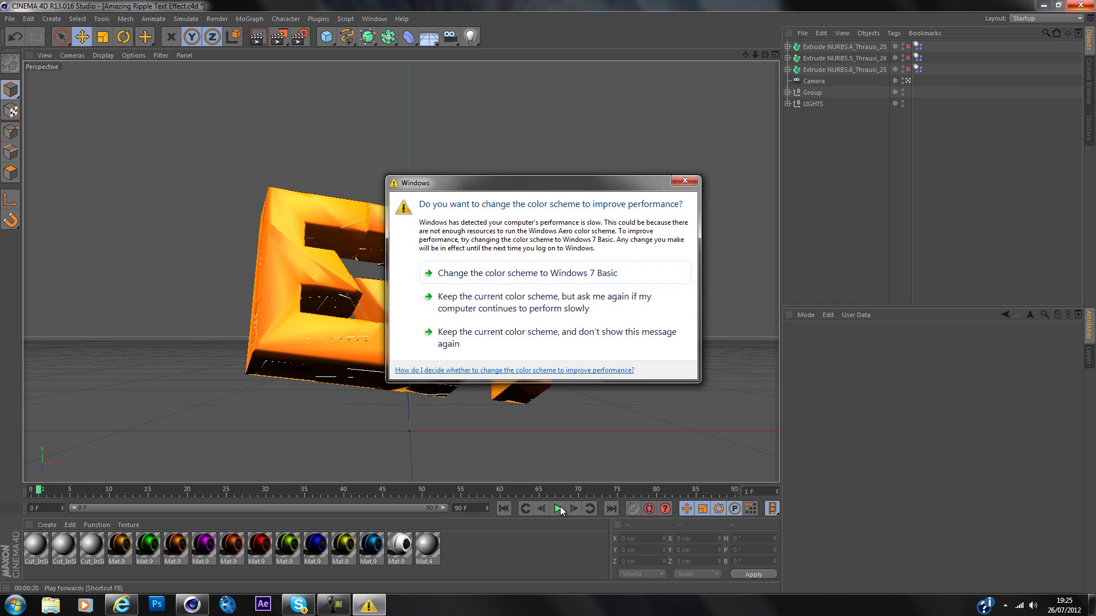
{"action": "left_click", "coordinate": [583, 331]}
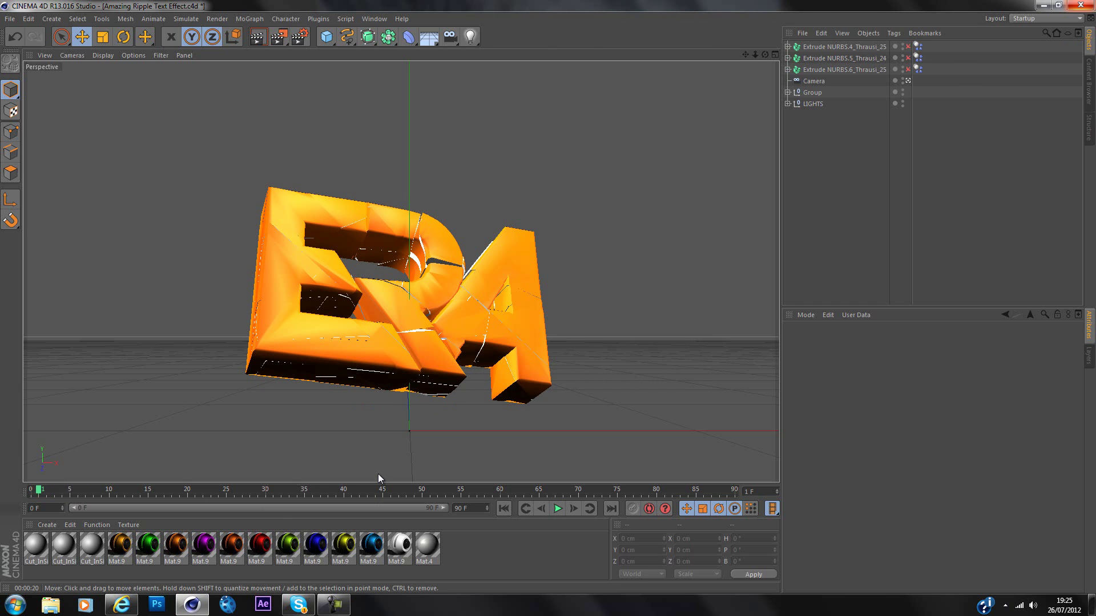
{"action": "left_click", "coordinate": [33, 489]}
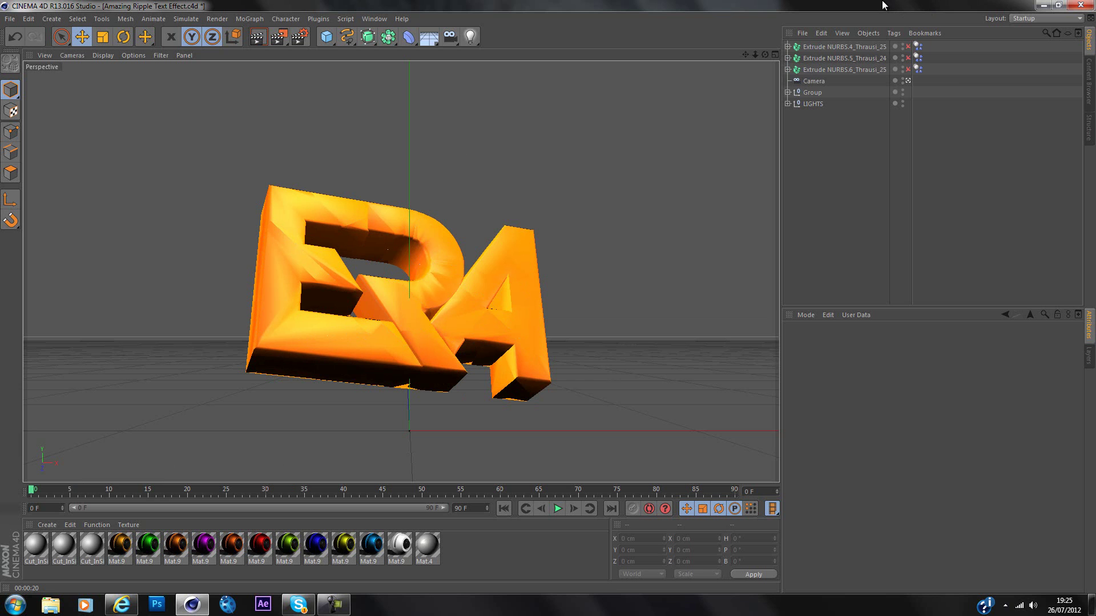
- Add a new empty Extrude NURBS object from the NURBS palette
{"action": "left_click", "coordinate": [860, 48]}
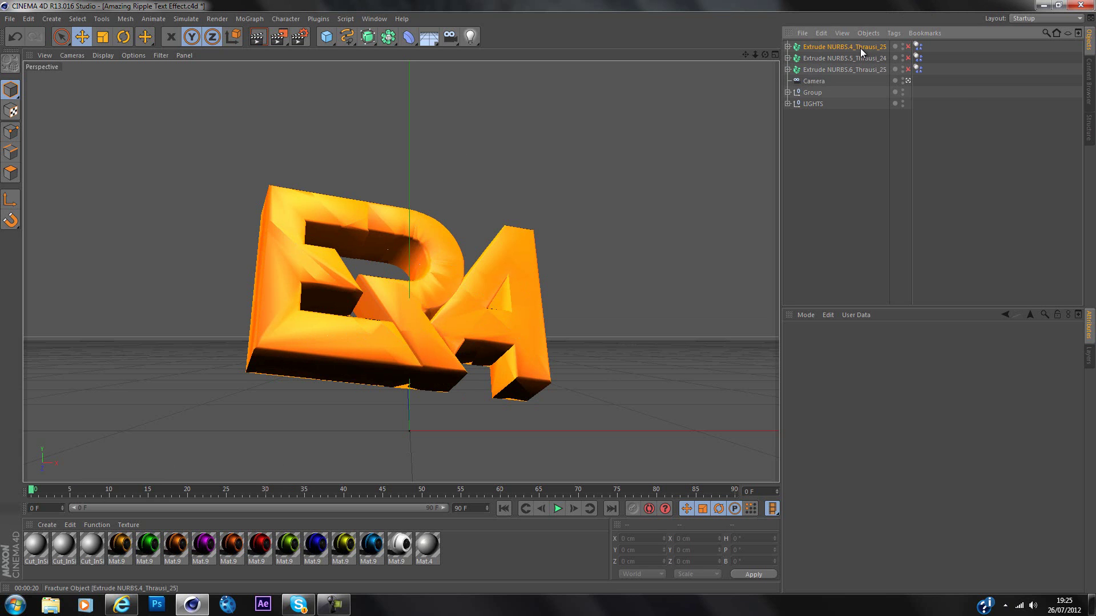
{"action": "left_click", "coordinate": [861, 48]}
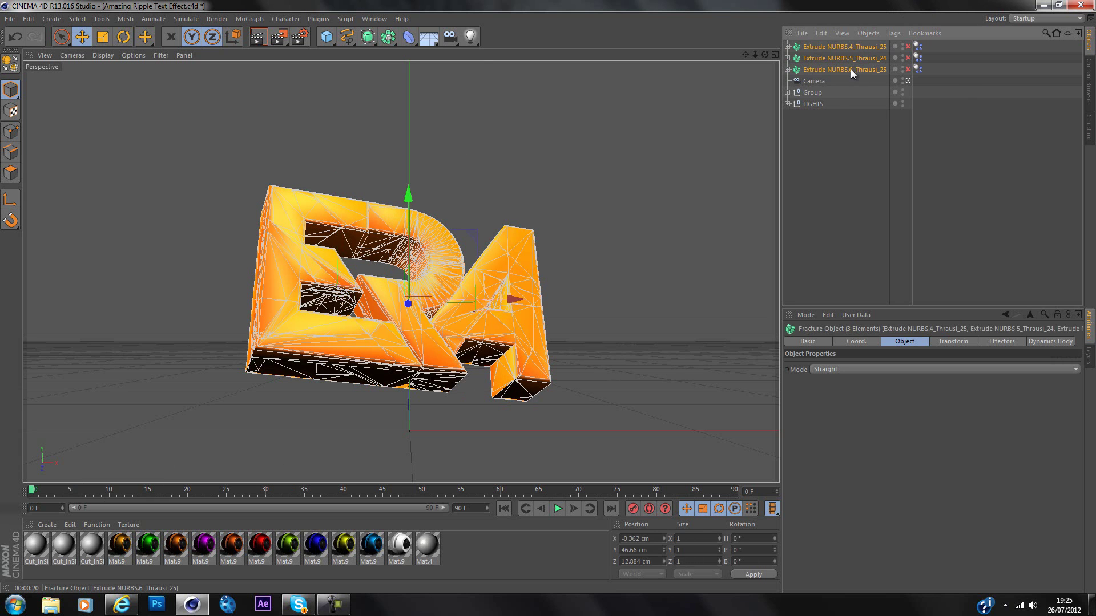
{"action": "left_click", "coordinate": [826, 190]}
{"action": "left_click", "coordinate": [371, 41]}
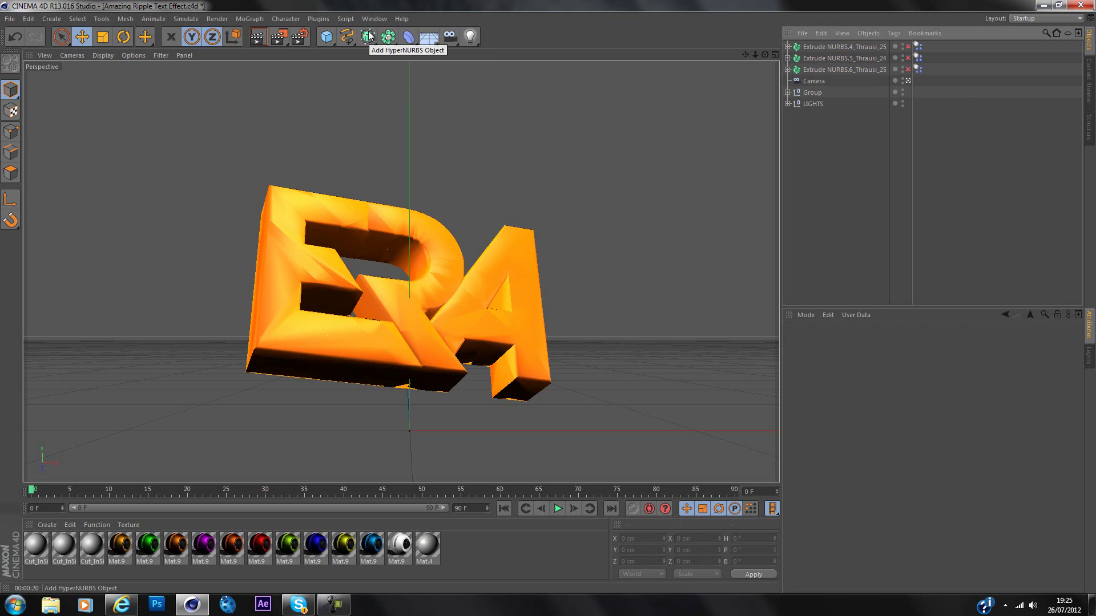
{"action": "left_click_drag", "start_coordinate": [369, 35], "coordinate": [386, 47]}
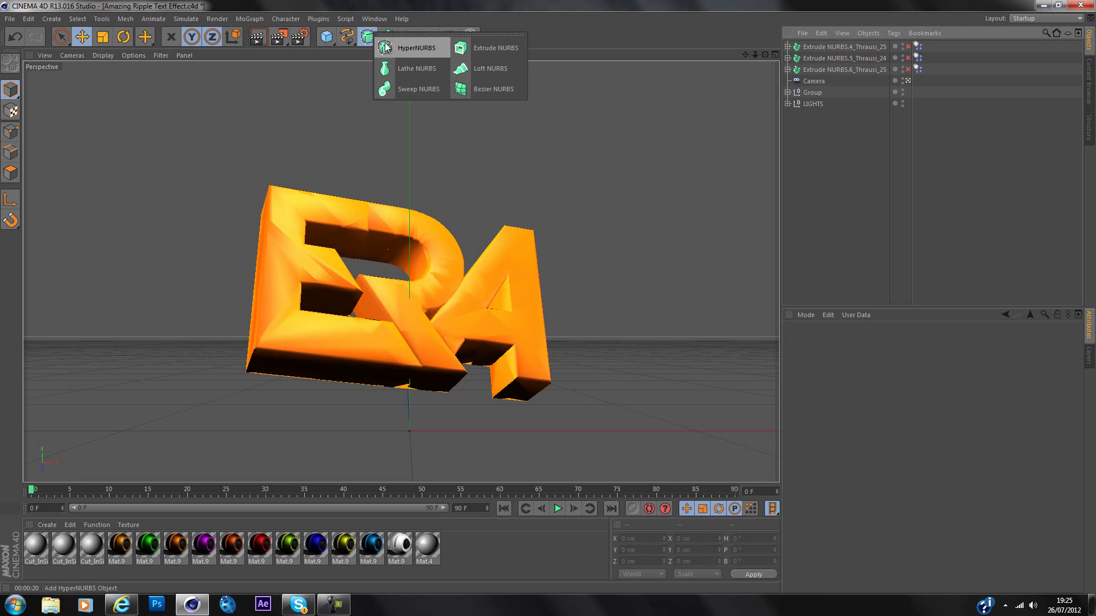
{"action": "left_click", "coordinate": [493, 46]}
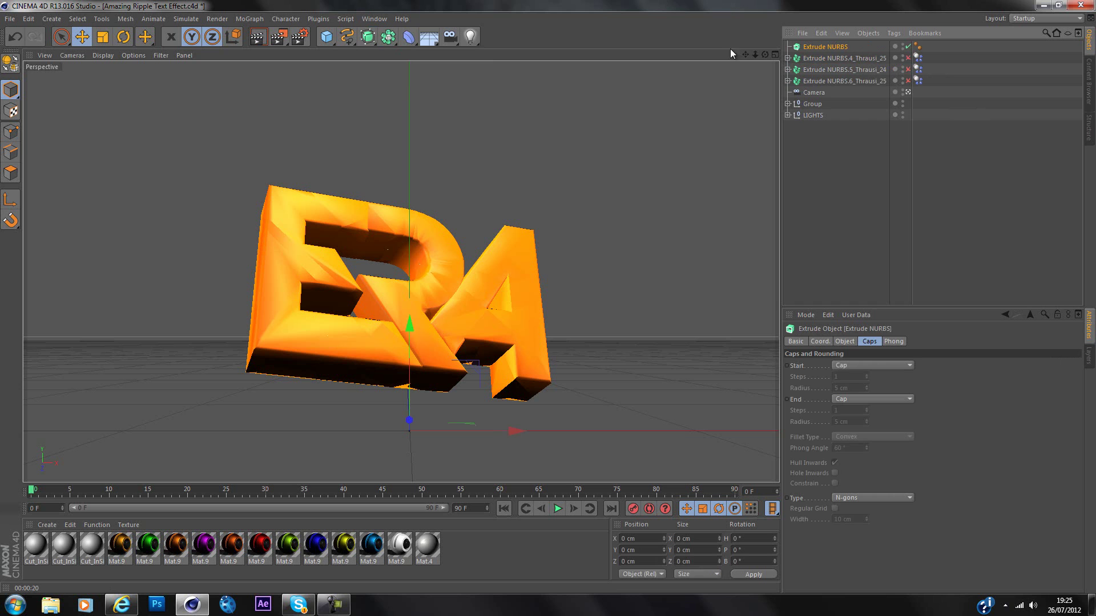
- Nest the three Thrausi_25 fracture objects as children of the new Extrude NURBS
{"action": "left_click", "coordinate": [840, 58]}
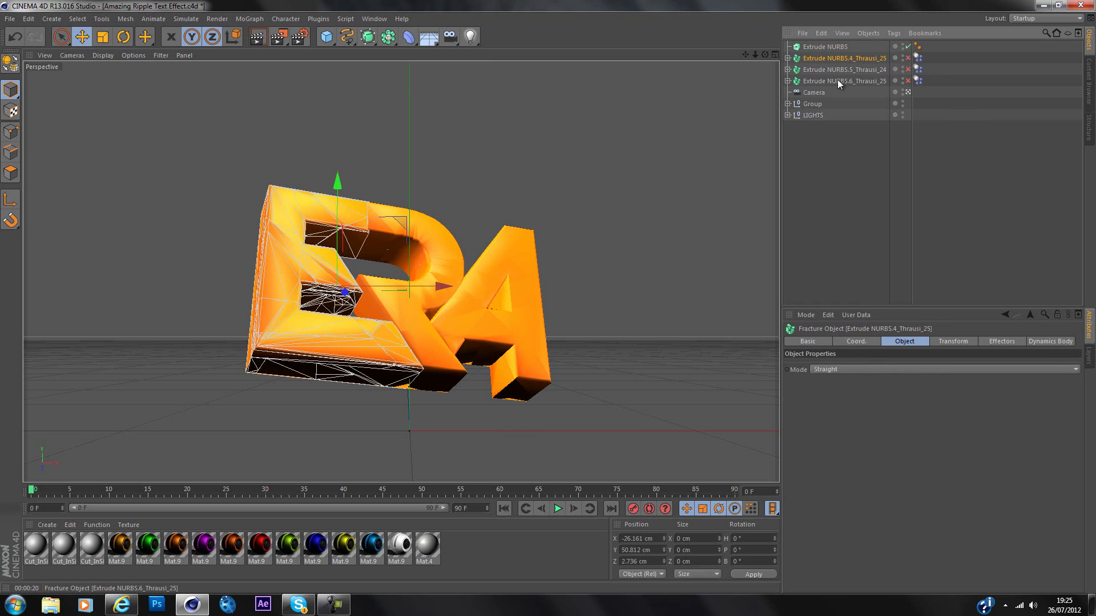
{"action": "left_click", "coordinate": [837, 81], "text": "shift"}
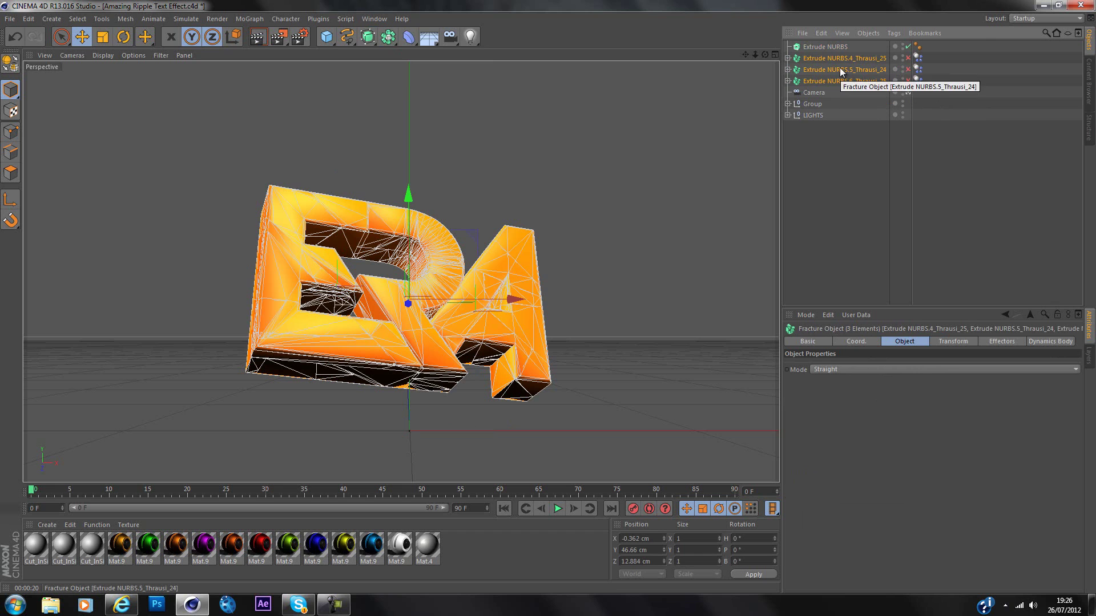
{"action": "left_click_drag", "start_coordinate": [840, 67], "coordinate": [825, 50]}
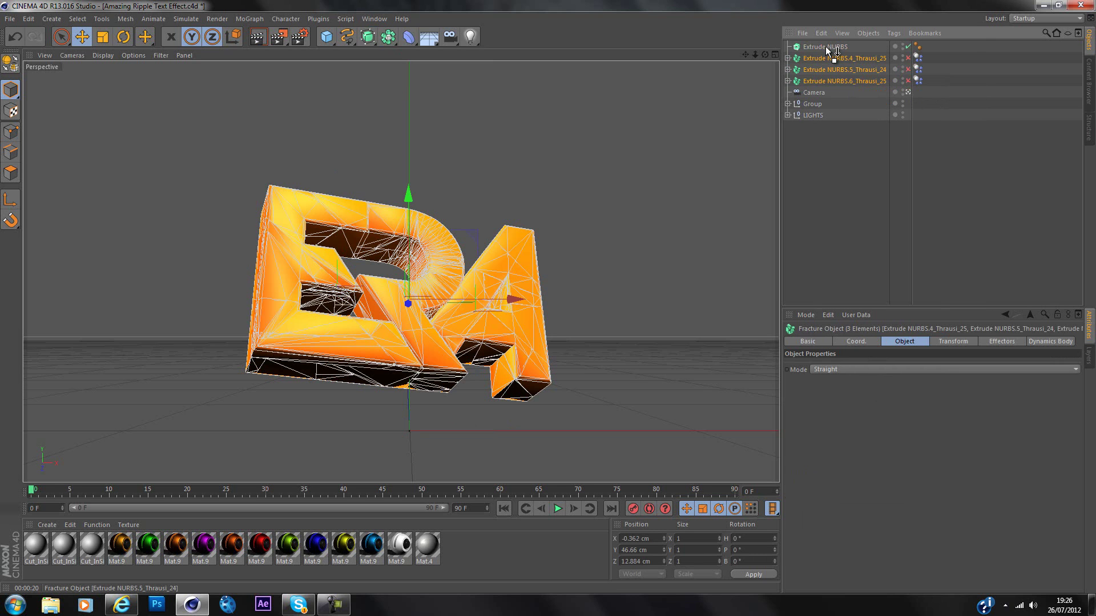
{"action": "left_click_drag", "start_coordinate": [825, 47], "coordinate": [825, 47]}
{"action": "left_click", "coordinate": [788, 48]}
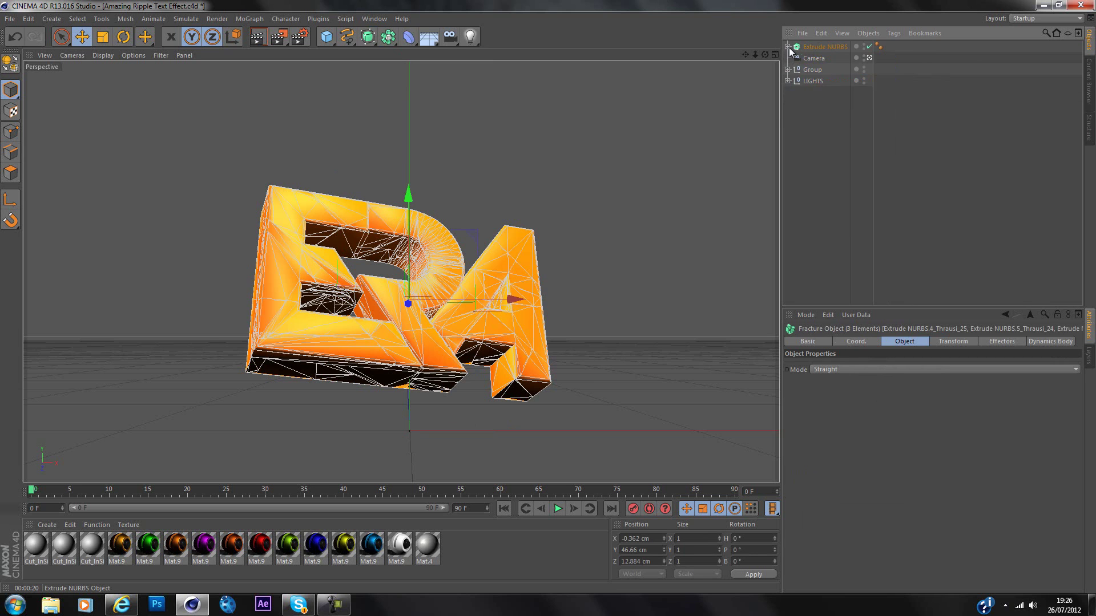
{"action": "left_click", "coordinate": [789, 48]}
{"action": "left_click", "coordinate": [789, 48]}
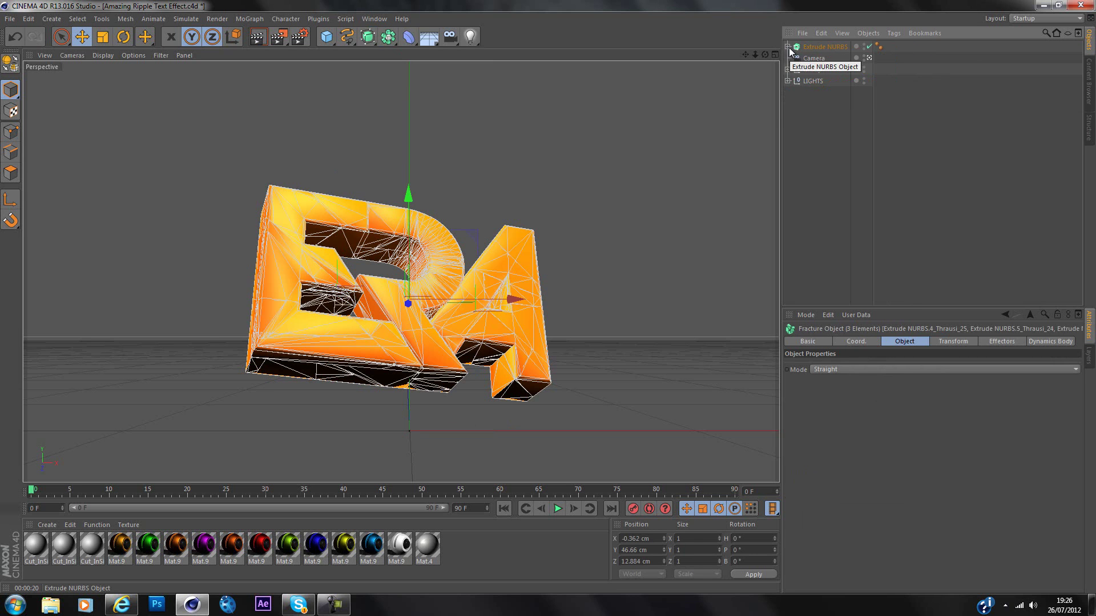
{"action": "left_click", "coordinate": [789, 48]}
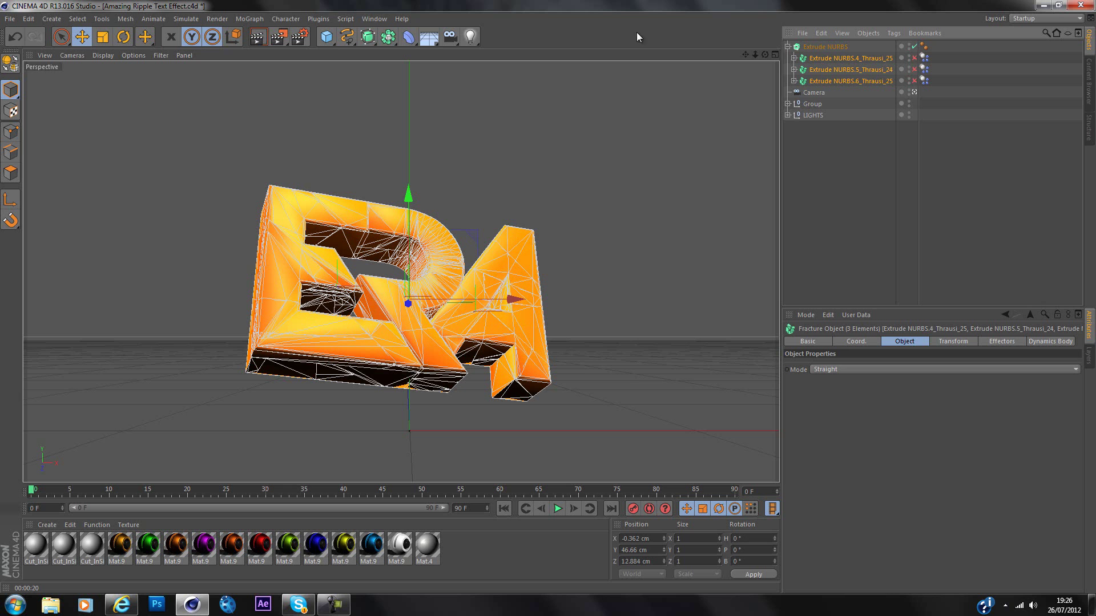
{"action": "left_click", "coordinate": [249, 20]}
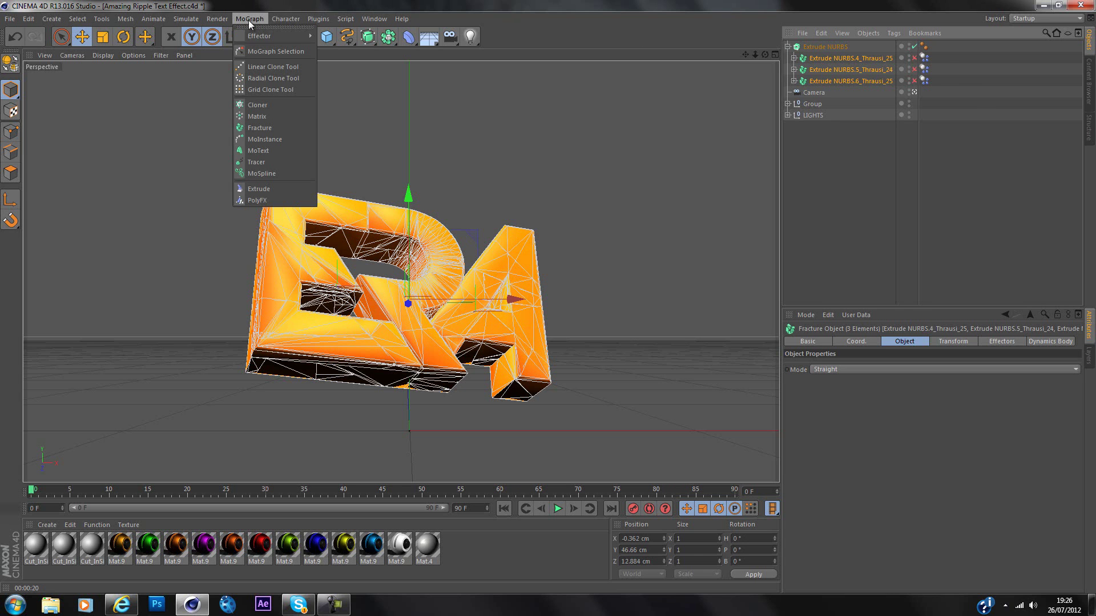
- Add a Random effector under Extrude NURBS with its deformation set to Object
{"action": "mouse_move", "coordinate": [265, 32]}
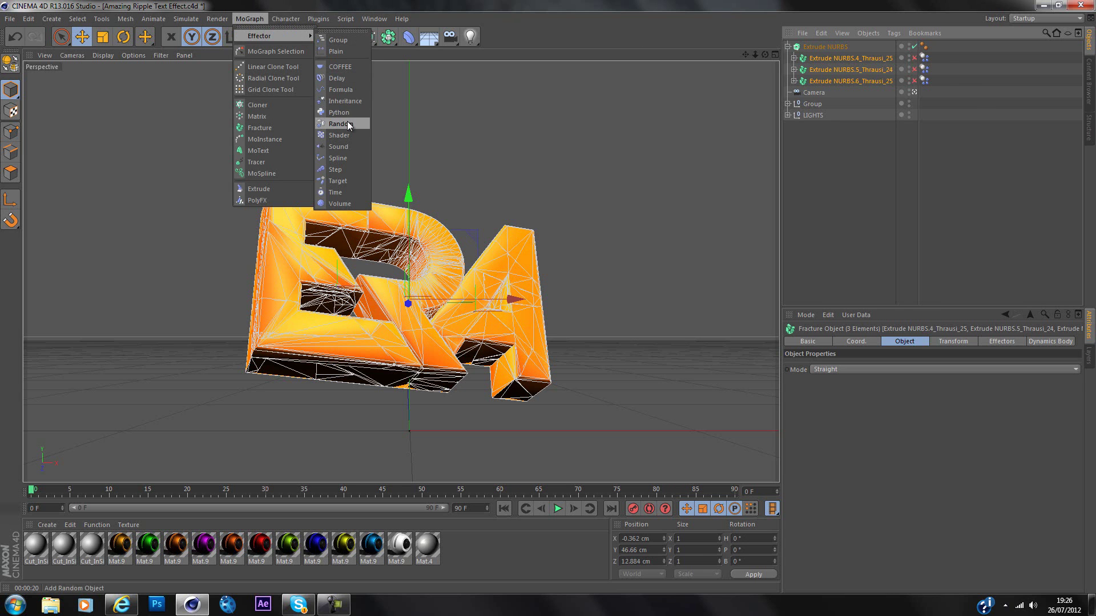
{"action": "left_click", "coordinate": [342, 124]}
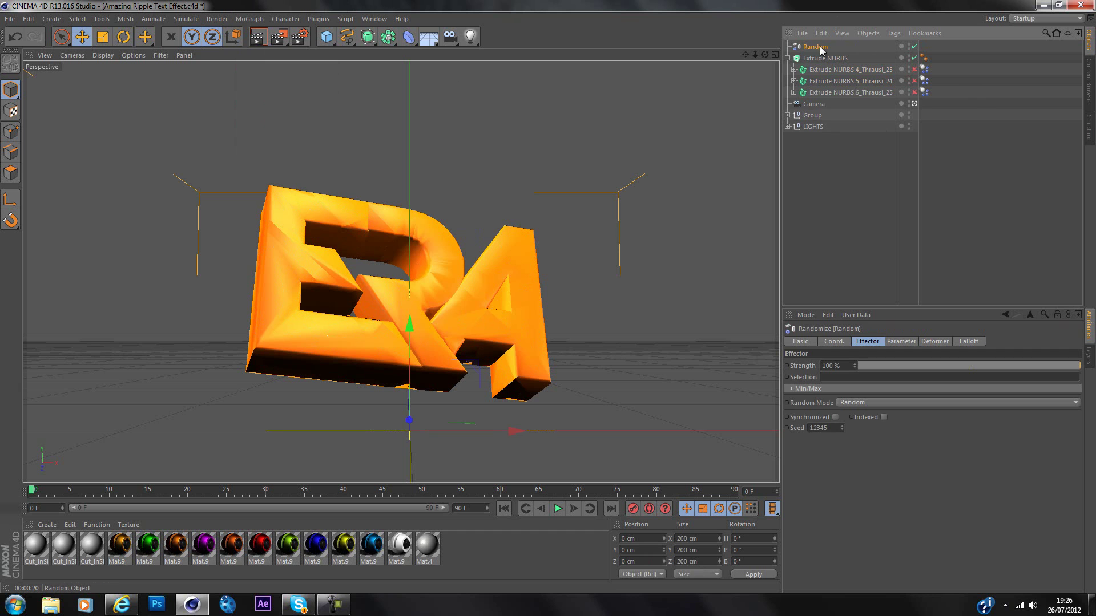
{"action": "left_click_drag", "start_coordinate": [820, 50], "coordinate": [819, 66]}
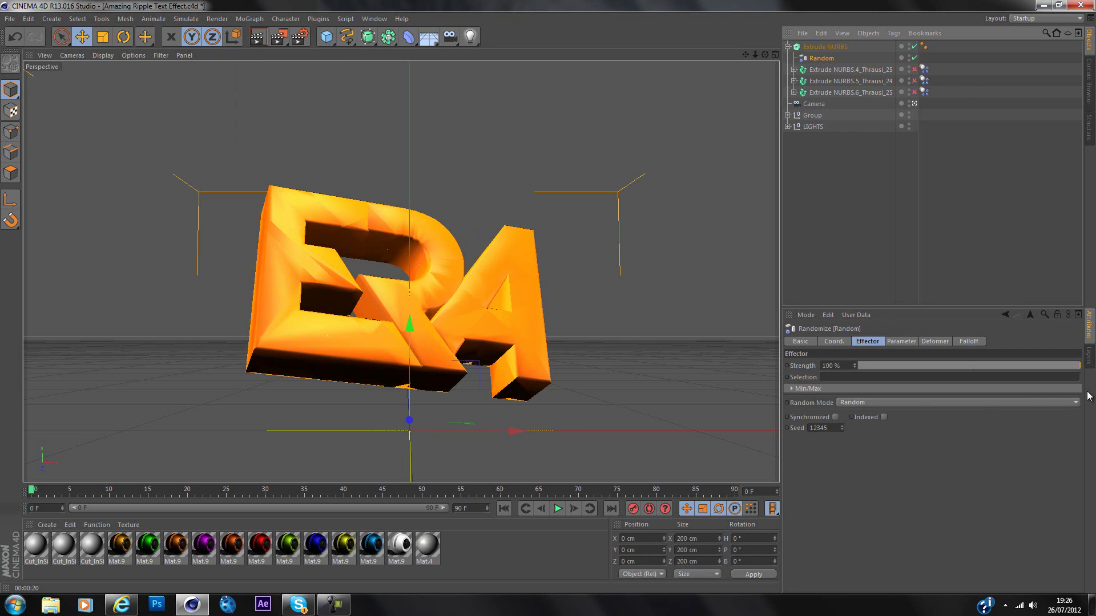
{"action": "left_click", "coordinate": [934, 341]}
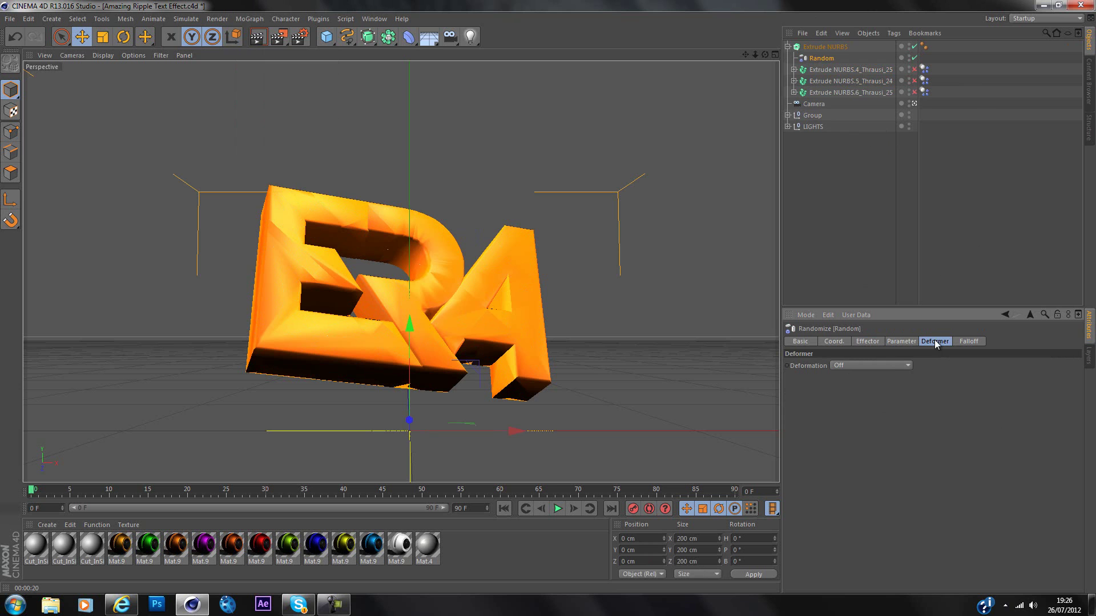
{"action": "left_click", "coordinate": [882, 365]}
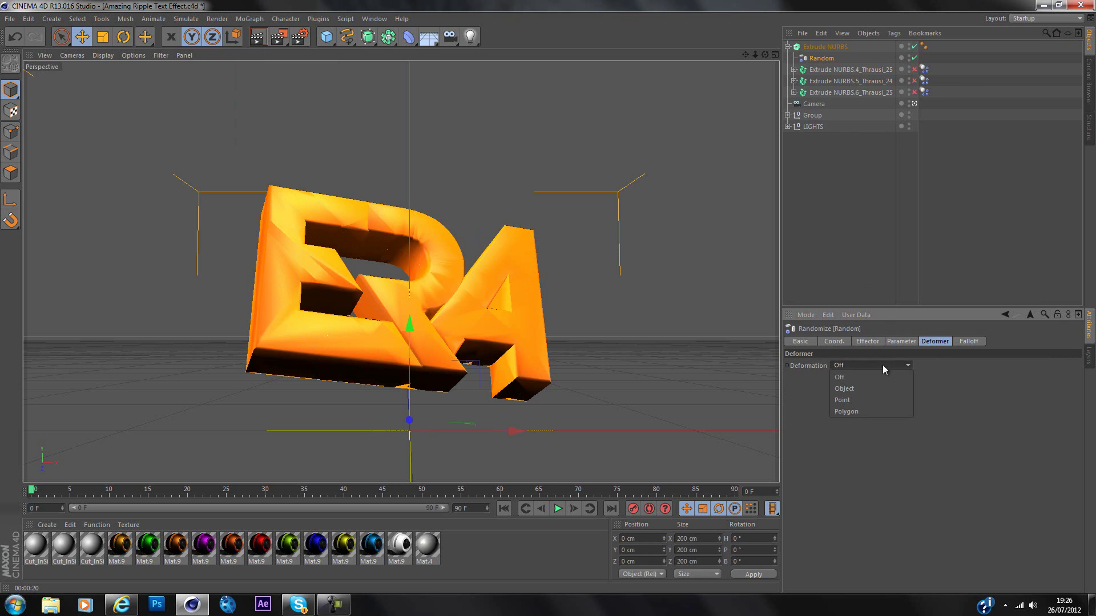
{"action": "left_click", "coordinate": [863, 388]}
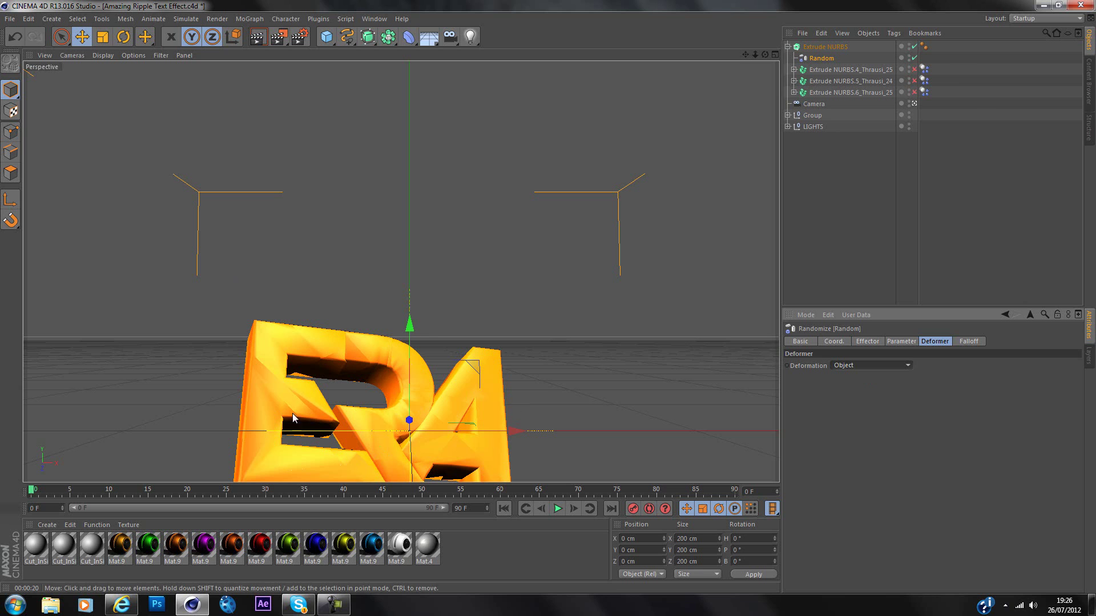
- Set the Random effector's P.X, P.Y and P.Z offsets to 0 cm
{"action": "left_click", "coordinate": [891, 342]}
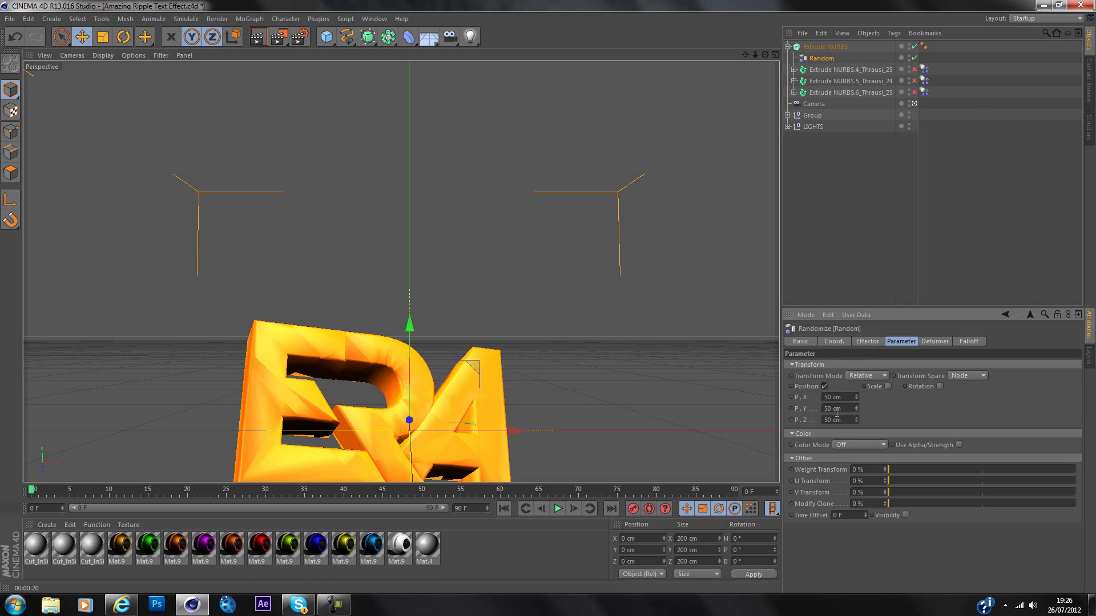
{"action": "left_click_drag", "start_coordinate": [848, 399], "coordinate": [810, 398]}
{"action": "type", "text": "0"}
{"action": "key", "text": "Tab"}
{"action": "type", "text": "0"}
{"action": "key", "text": "Tab"}
{"action": "type", "text": "0"}
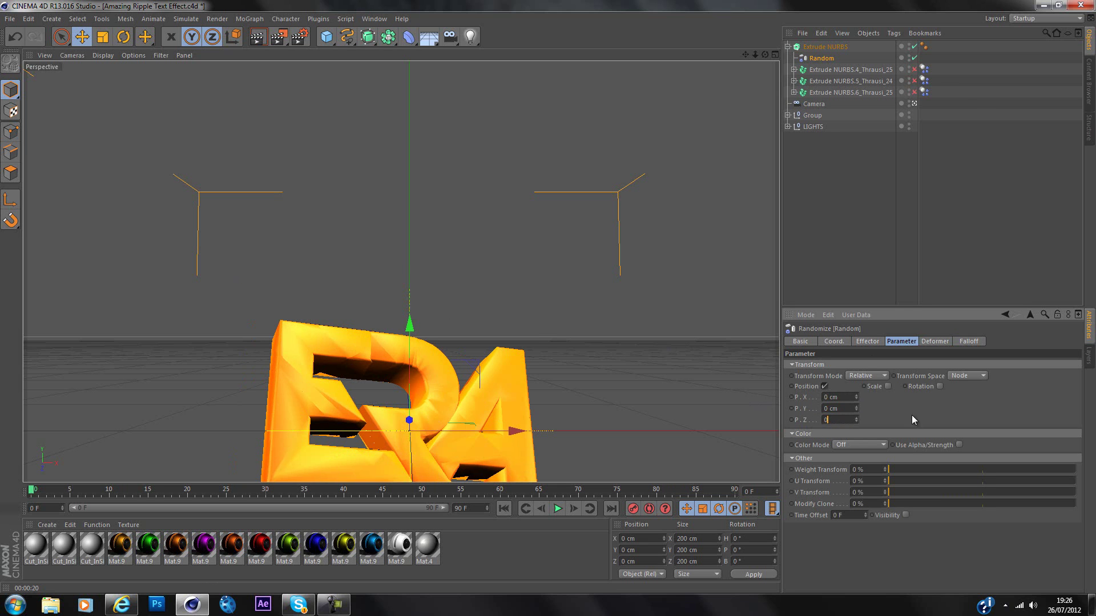
{"action": "key", "text": "Return"}
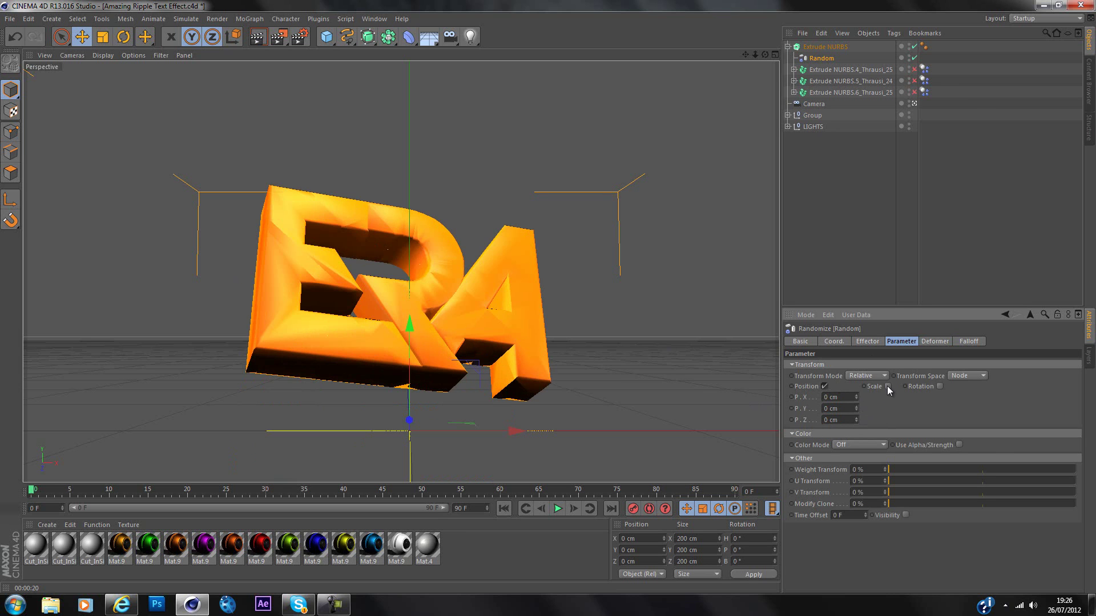
- Enable Random scale with S.X -0.8, S.Y 0.1, S.Z -0.2, then deselect to view the shards
{"action": "left_click", "coordinate": [887, 387]}
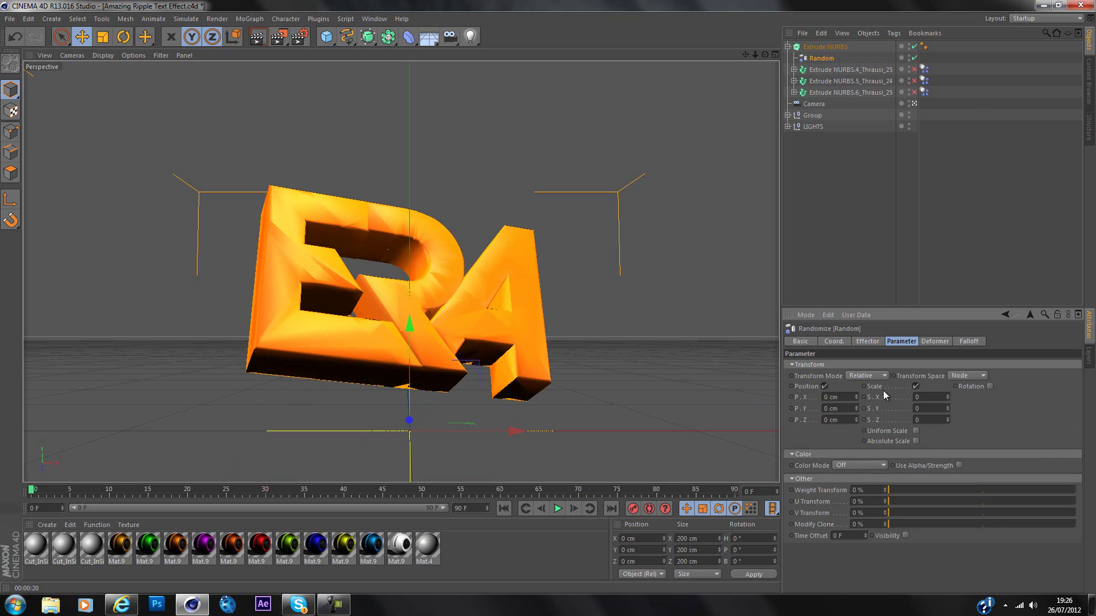
{"action": "left_click_drag", "start_coordinate": [947, 396], "coordinate": [960, 446]}
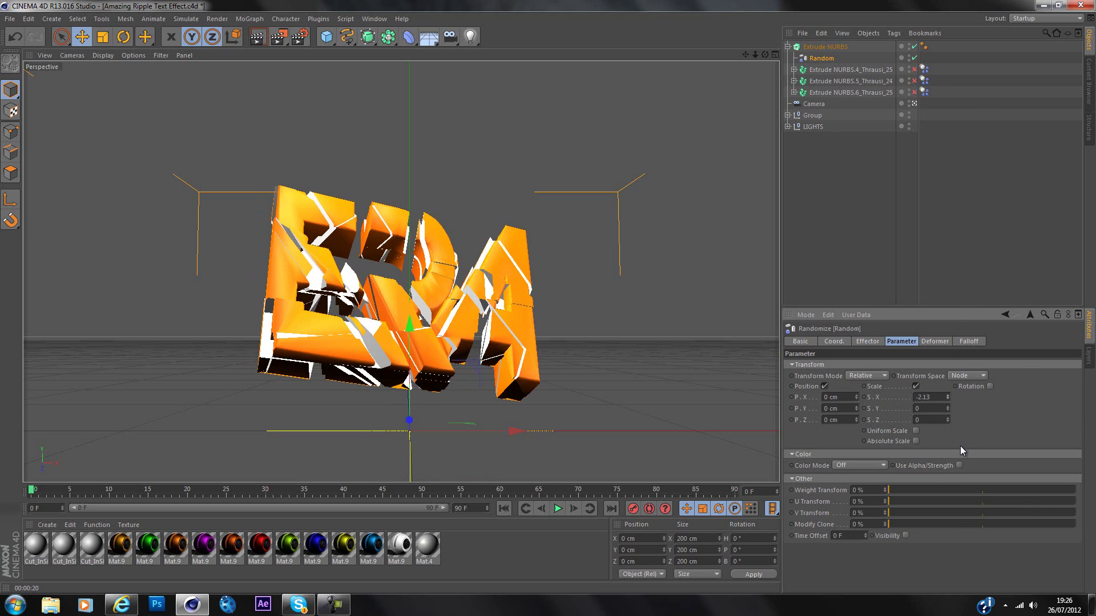
{"action": "left_click_drag", "start_coordinate": [948, 334], "coordinate": [899, 404]}
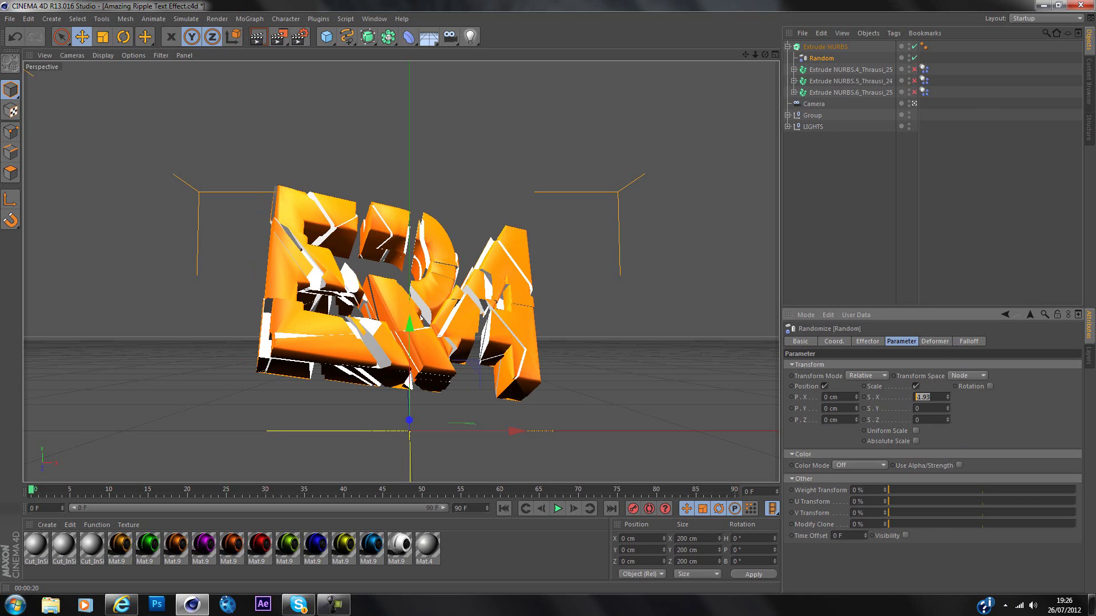
{"action": "type", "text": "-8"}
{"action": "key", "text": "Tab"}
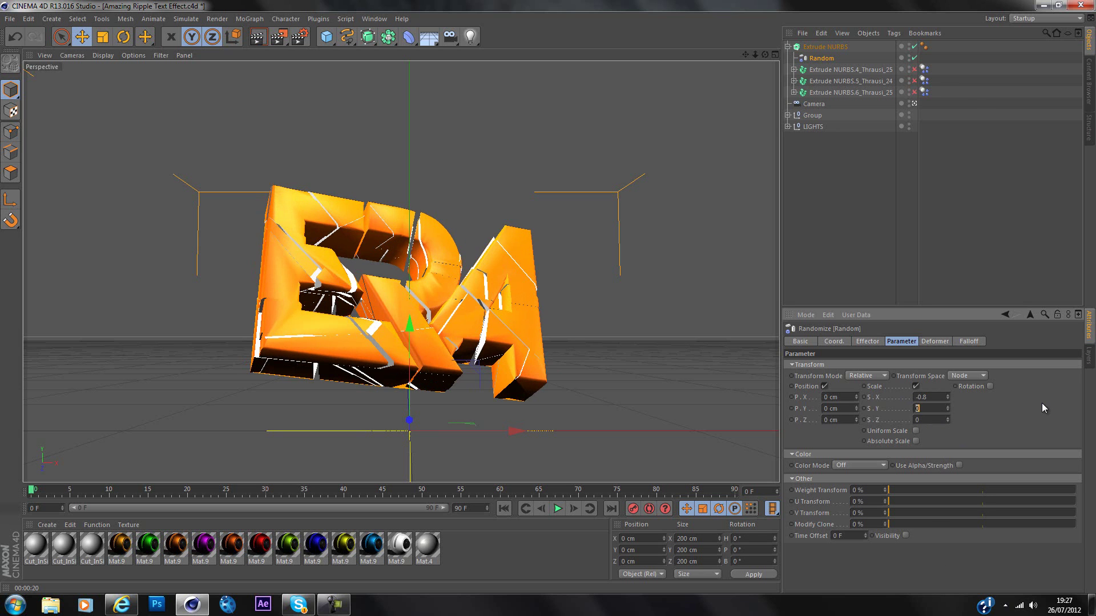
{"action": "type", "text": "0.1"}
{"action": "key", "text": "Tab"}
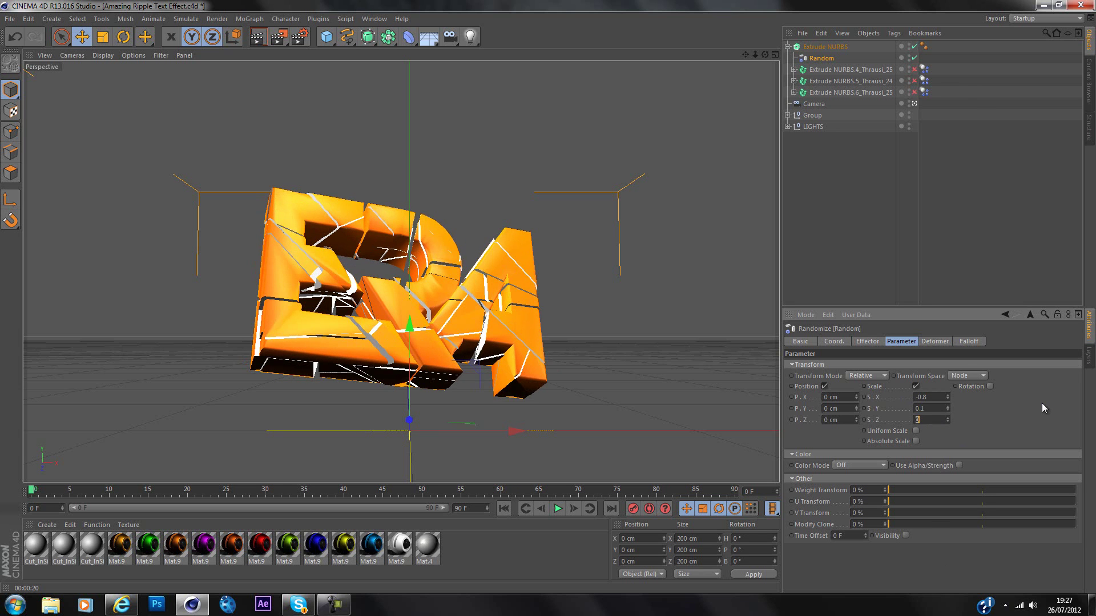
{"action": "key", "text": "BackSpace"}
{"action": "type", "text": "-0.2"}
{"action": "key", "text": "Return"}
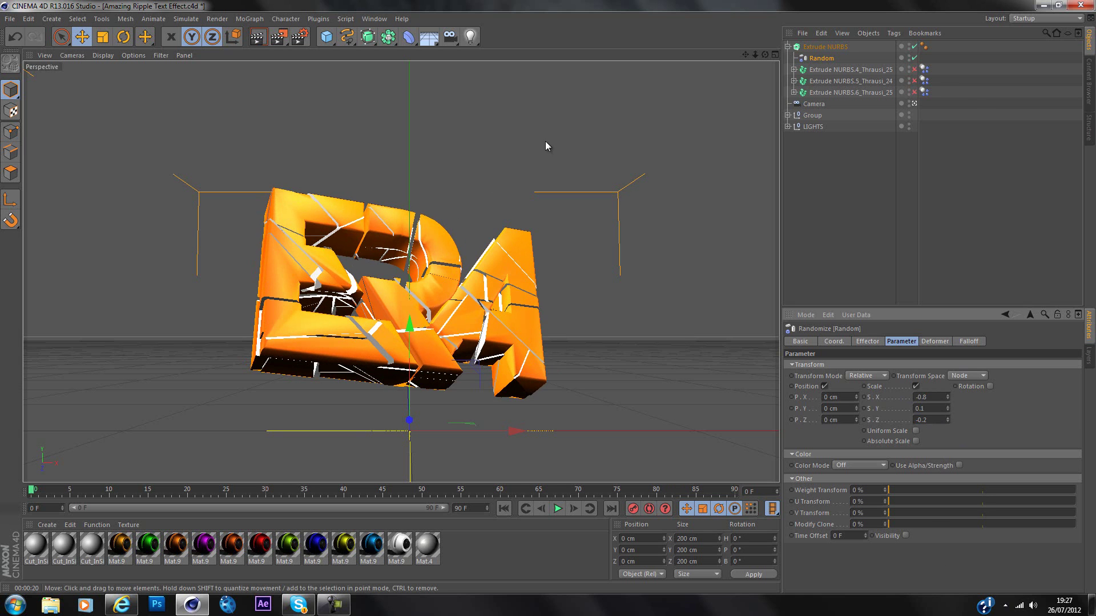
{"action": "left_click", "coordinate": [854, 165]}
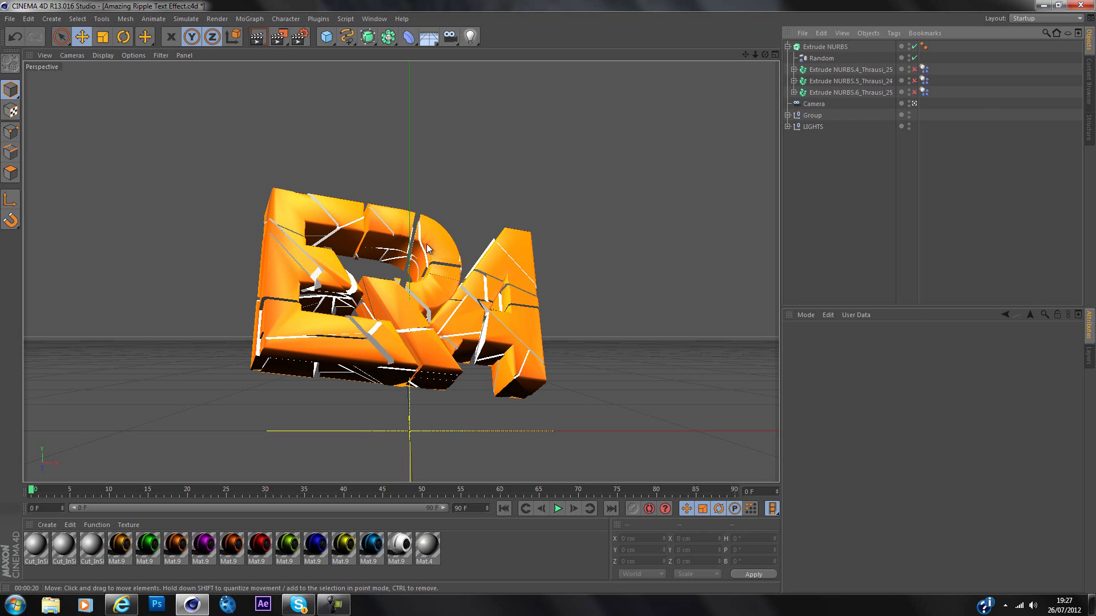
- Render the viewport preview, select and deselect a piece of the A, then render again
{"action": "left_click", "coordinate": [258, 36]}
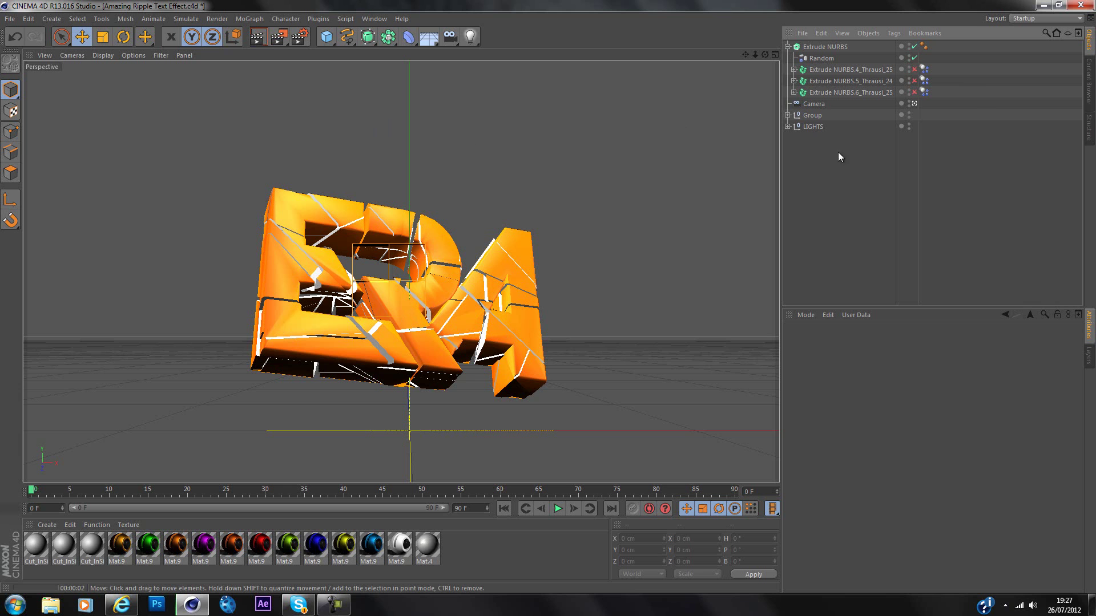
{"action": "left_click", "coordinate": [538, 316]}
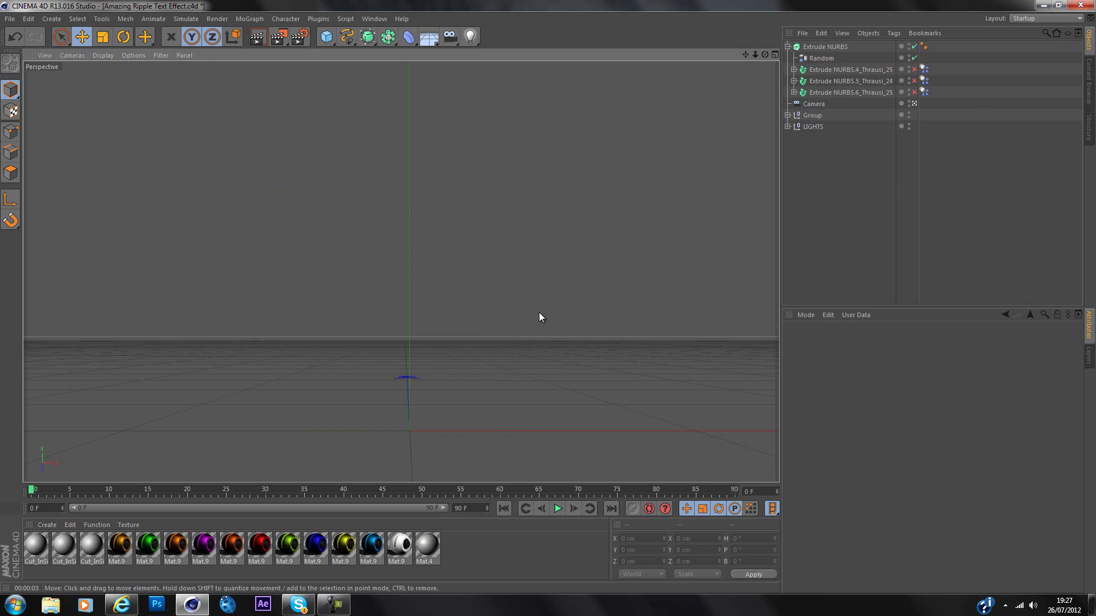
{"action": "left_click", "coordinate": [670, 236]}
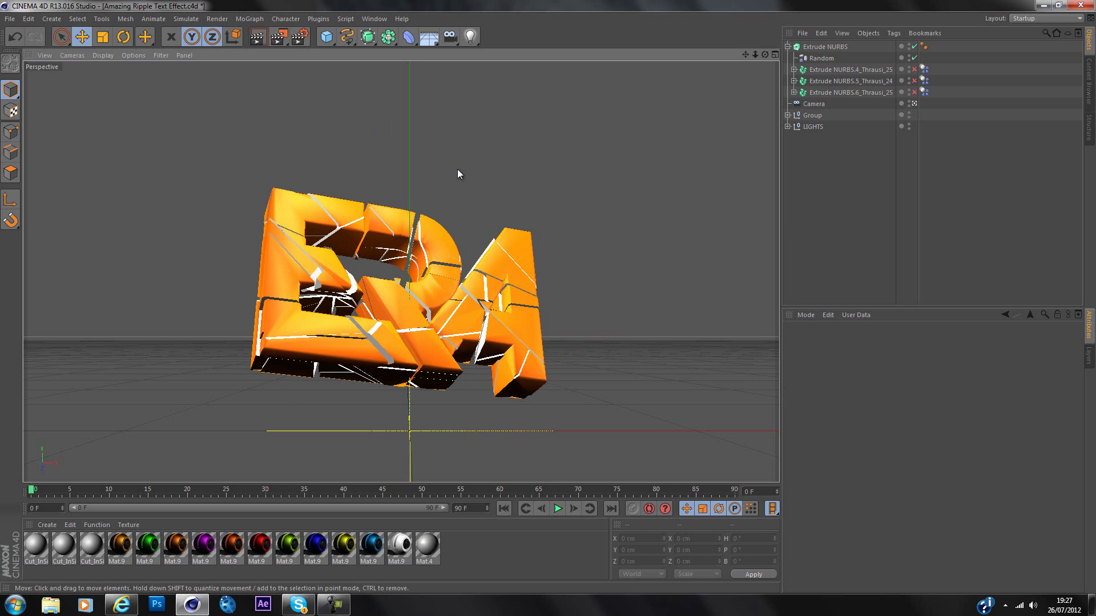
{"action": "left_click", "coordinate": [266, 35]}
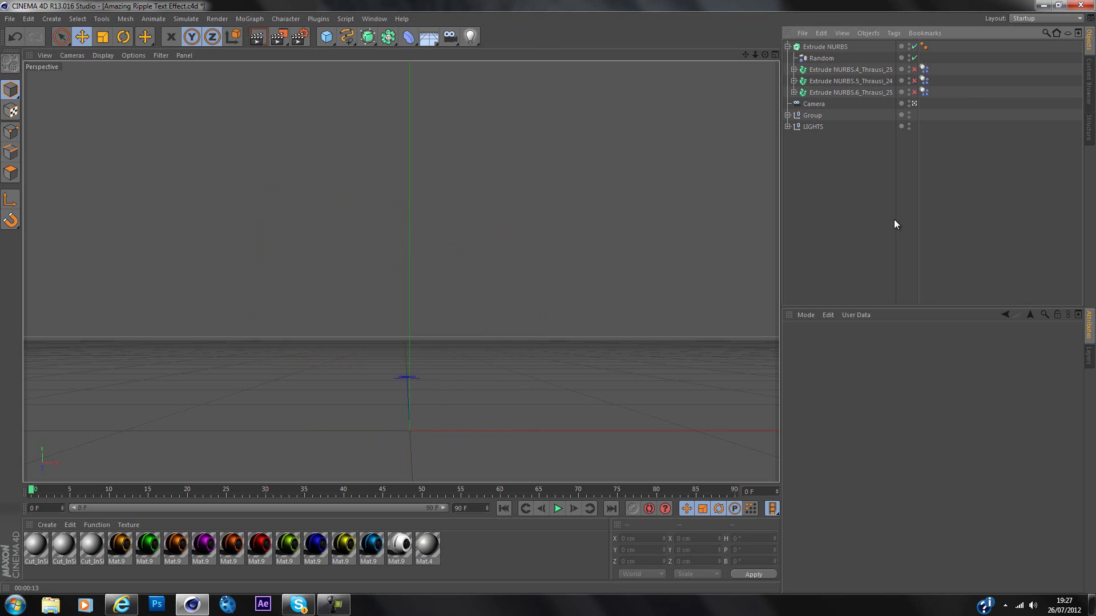
- Move Extrude NURBS just above LIGHTS and raise Group's Random effector strength to 11%
{"action": "left_click", "coordinate": [787, 115]}
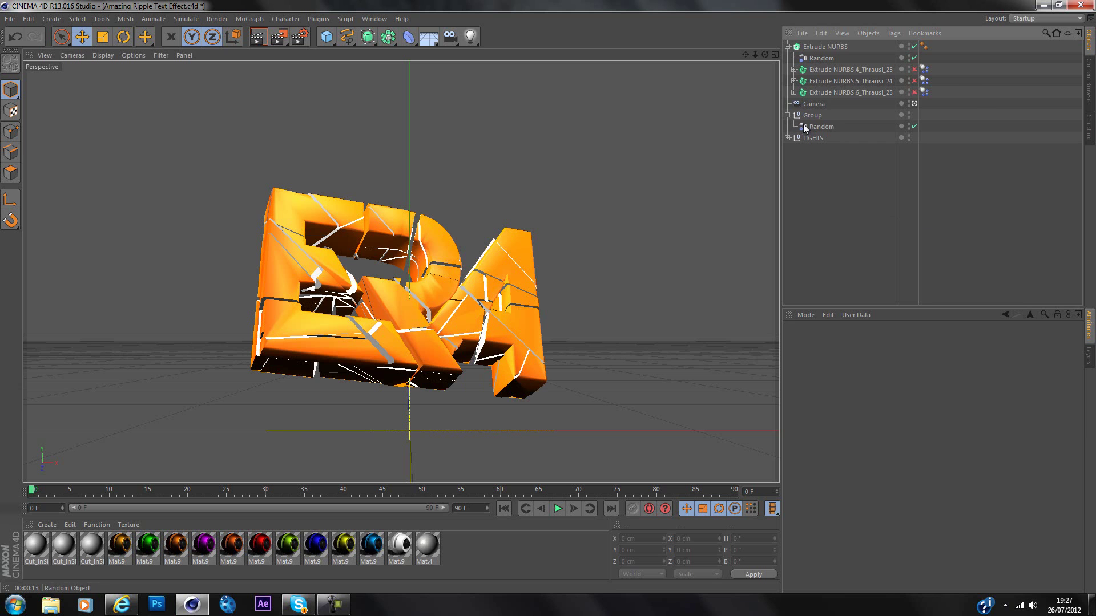
{"action": "left_click", "coordinate": [806, 125]}
{"action": "left_click", "coordinate": [820, 148]}
{"action": "left_click", "coordinate": [787, 46]}
{"action": "left_click_drag", "start_coordinate": [811, 50], "coordinate": [815, 88]}
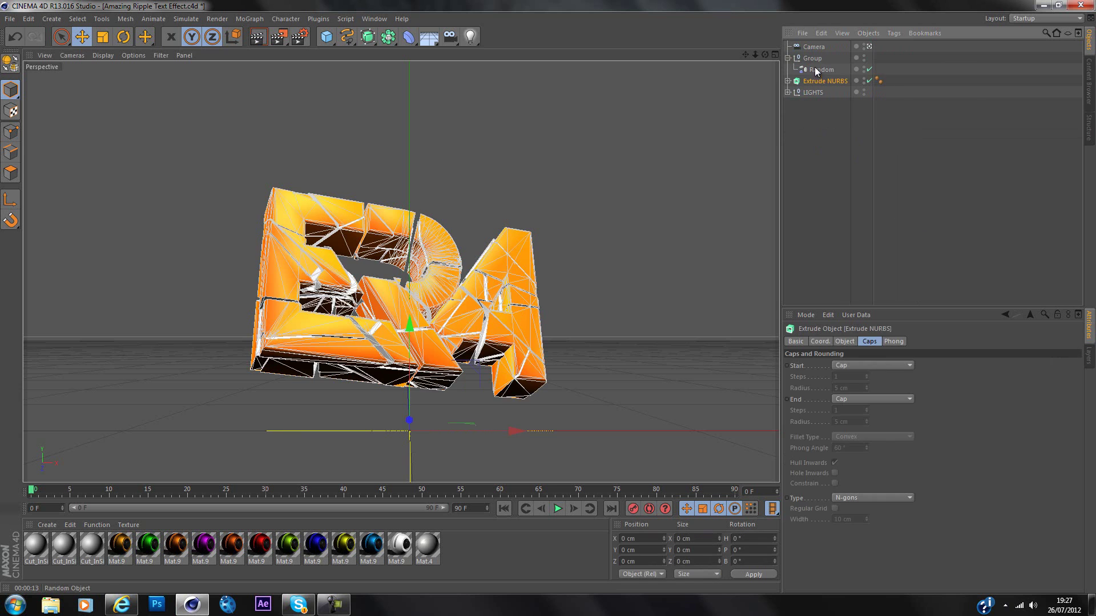
{"action": "left_click", "coordinate": [813, 69]}
{"action": "left_click", "coordinate": [873, 341]}
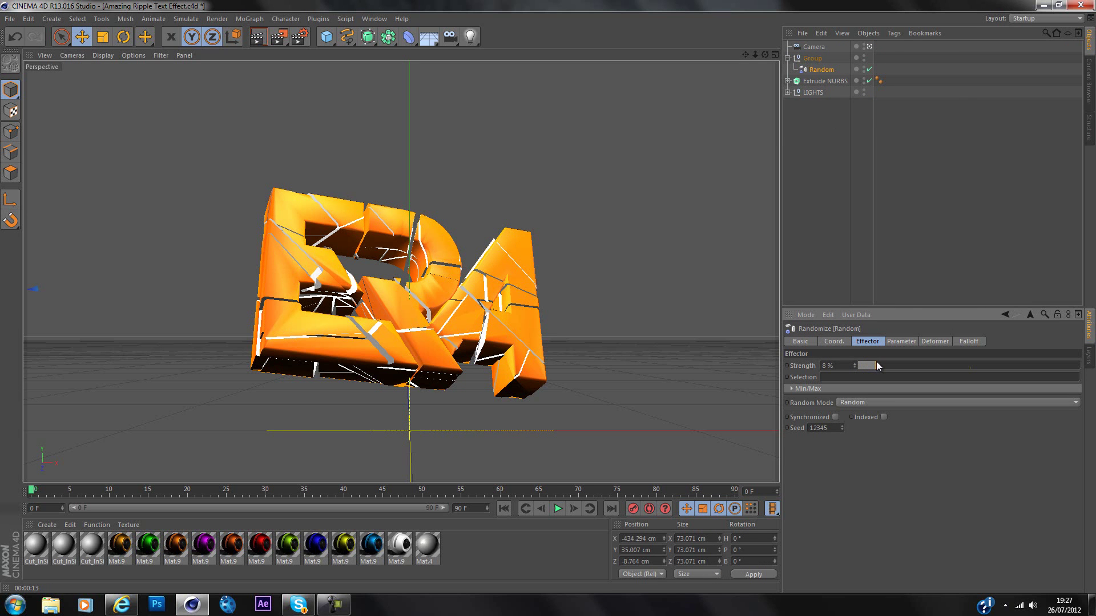
{"action": "left_click", "coordinate": [882, 362]}
- Move the Random effector and Thrausi objects from Extrude NURBS into Group
{"action": "left_click", "coordinate": [788, 80]}
{"action": "left_click", "coordinate": [817, 93]}
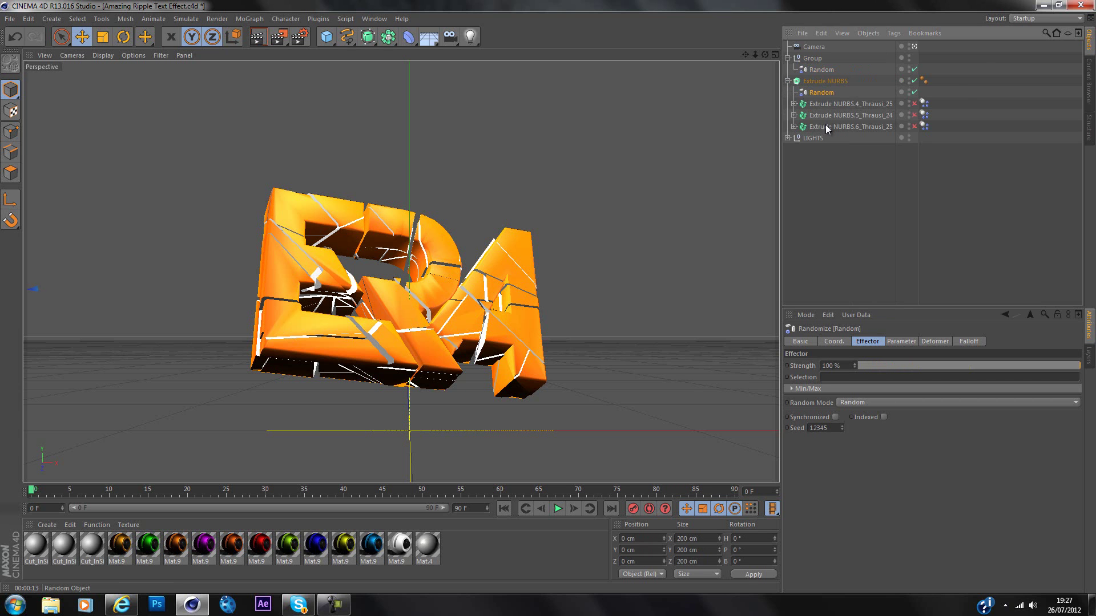
{"action": "left_click", "coordinate": [825, 125], "text": "shift"}
{"action": "left_click_drag", "start_coordinate": [826, 128], "coordinate": [827, 76]}
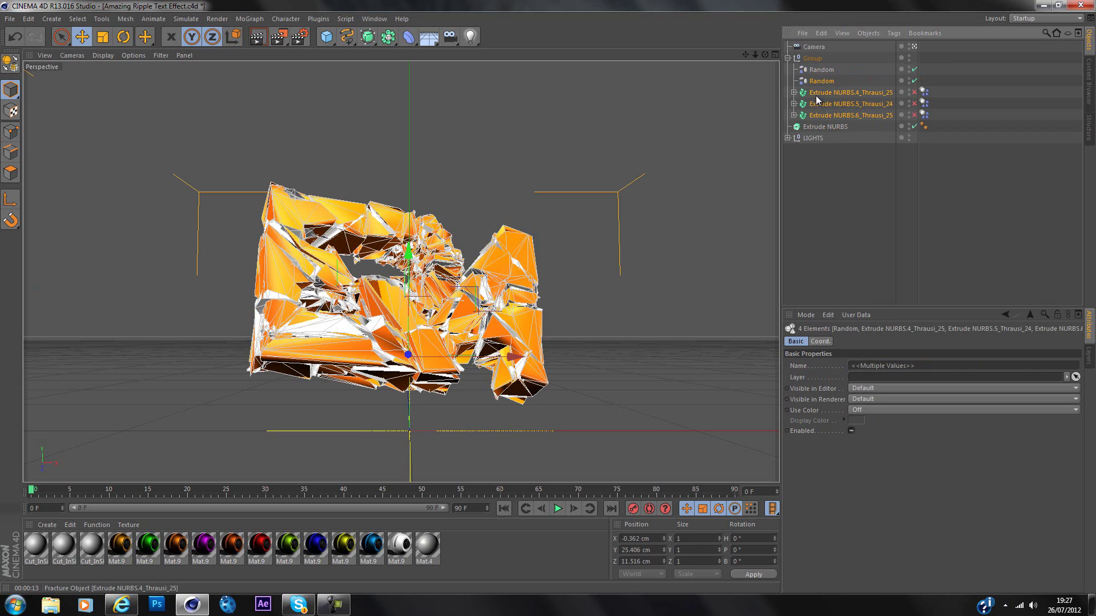
{"action": "left_click", "coordinate": [804, 127]}
{"action": "left_click", "coordinate": [810, 126], "text": "ctrl"}
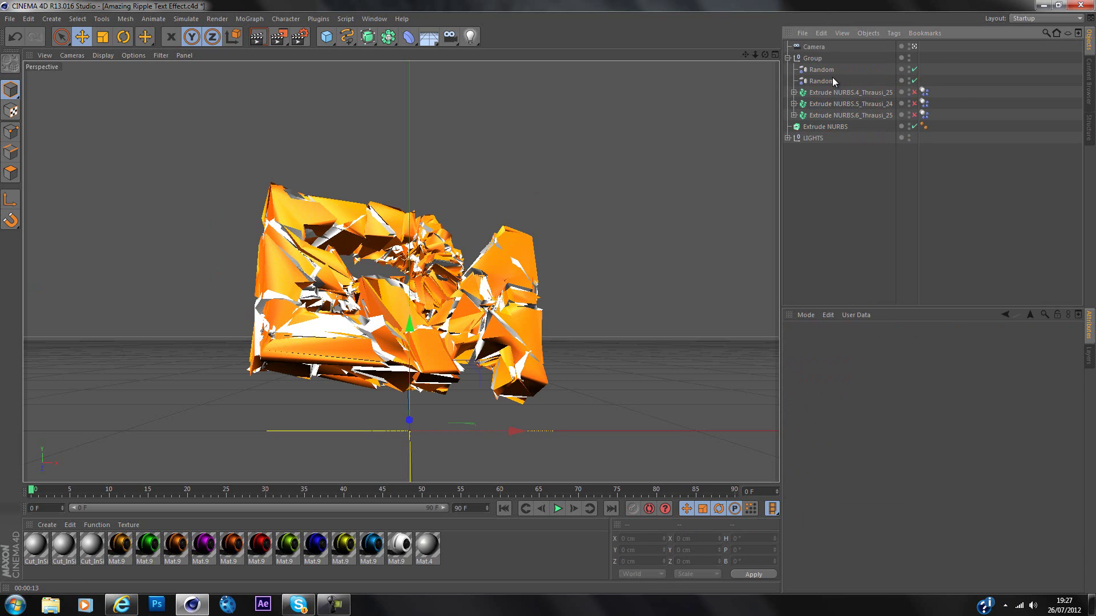
- Place the second Random and Thrausi objects under Group's Random, then set the first Random's strength to 2%
{"action": "left_click", "coordinate": [822, 81]}
{"action": "left_click", "coordinate": [822, 114], "text": "shift"}
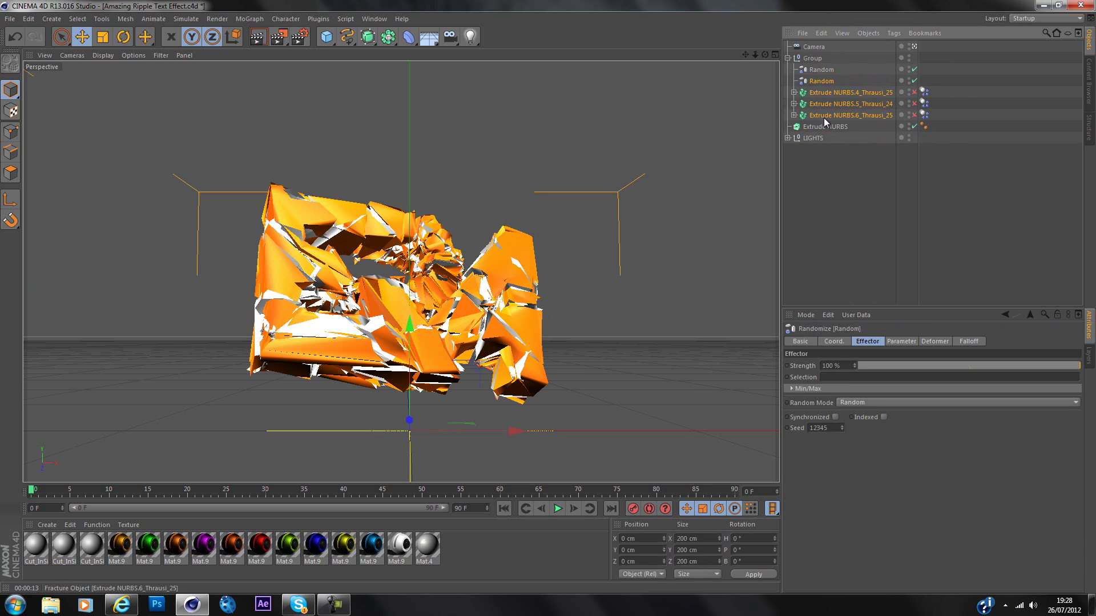
{"action": "left_click_drag", "start_coordinate": [824, 117], "coordinate": [826, 126]}
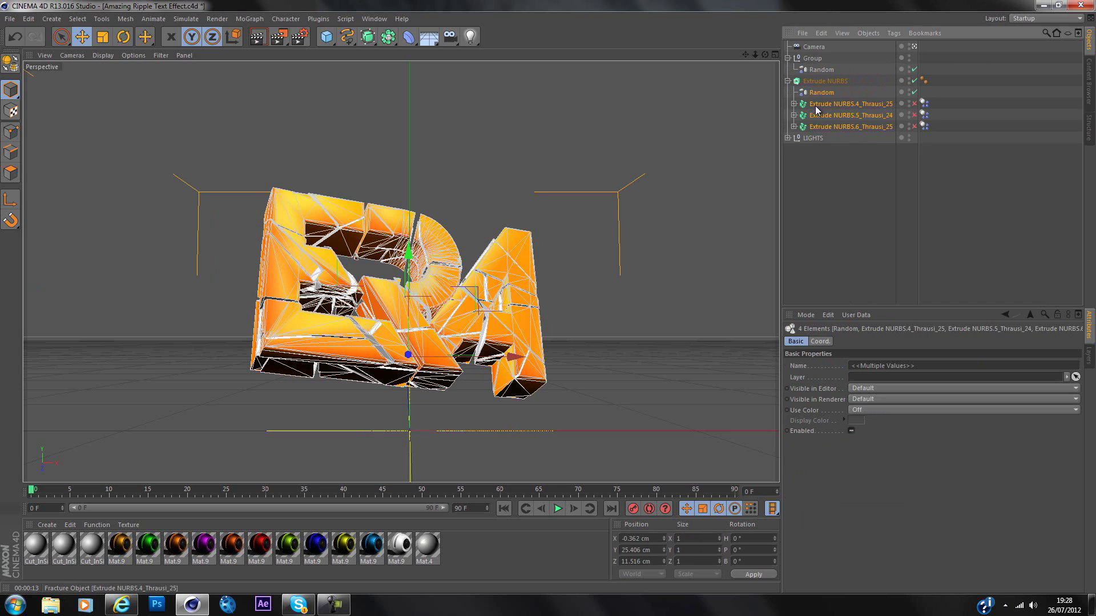
{"action": "left_click_drag", "start_coordinate": [814, 105], "coordinate": [814, 73]}
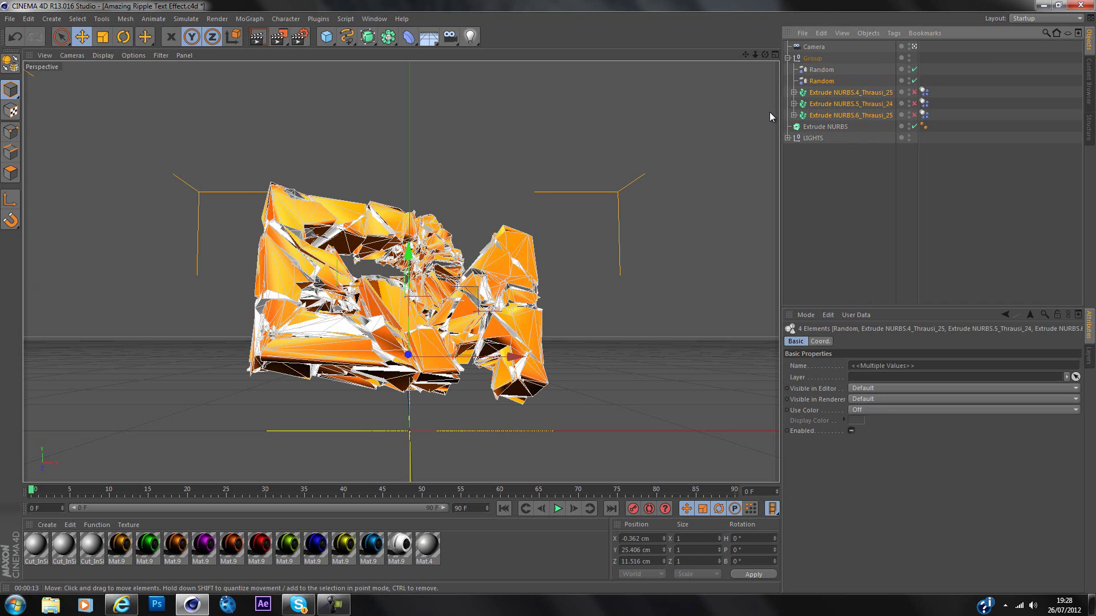
{"action": "left_click", "coordinate": [797, 163]}
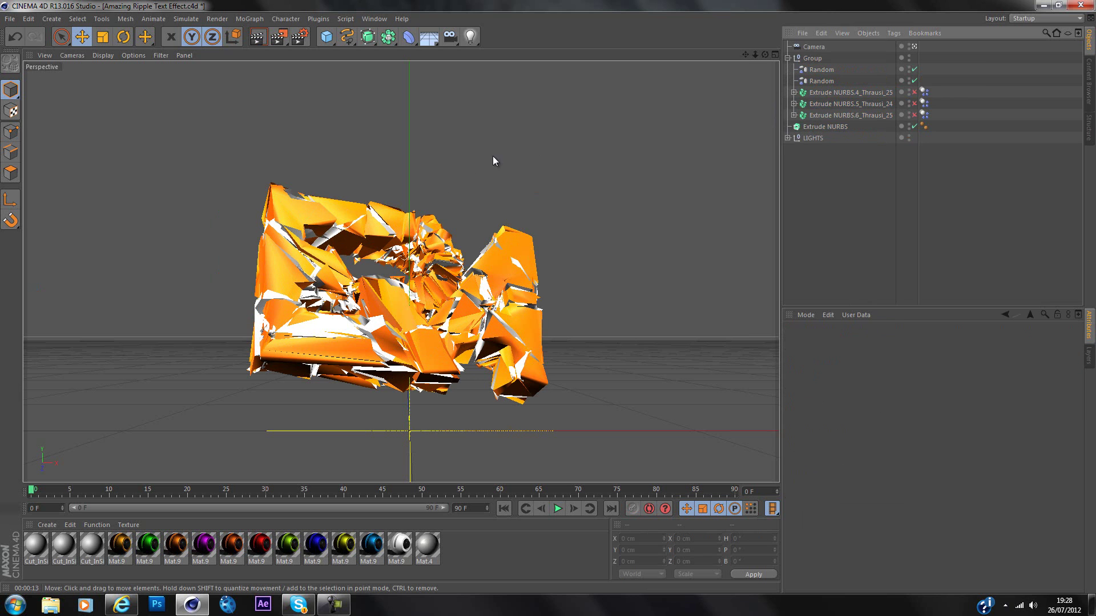
{"action": "left_click", "coordinate": [821, 69]}
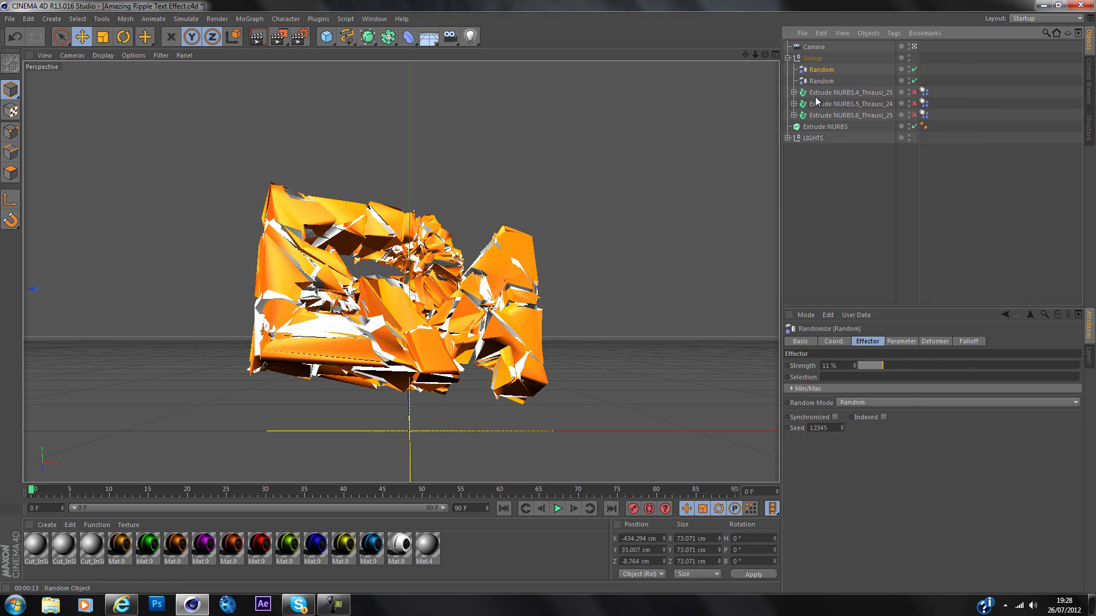
{"action": "mouse_move", "coordinate": [882, 365]}
{"action": "left_mouse_down"}
{"action": "mouse_move", "coordinate": [863, 360]}
{"action": "mouse_move", "coordinate": [877, 362]}
{"action": "left_mouse_up"}
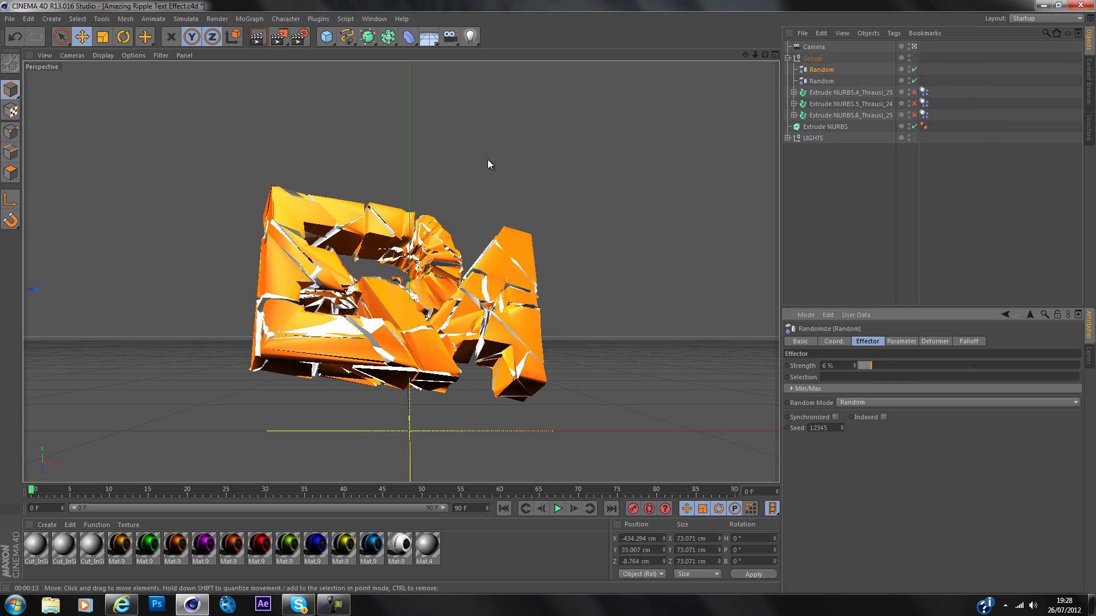
- Clear the selection to view the logo with the first Random effector at 6% strength
{"action": "left_click", "coordinate": [666, 153]}
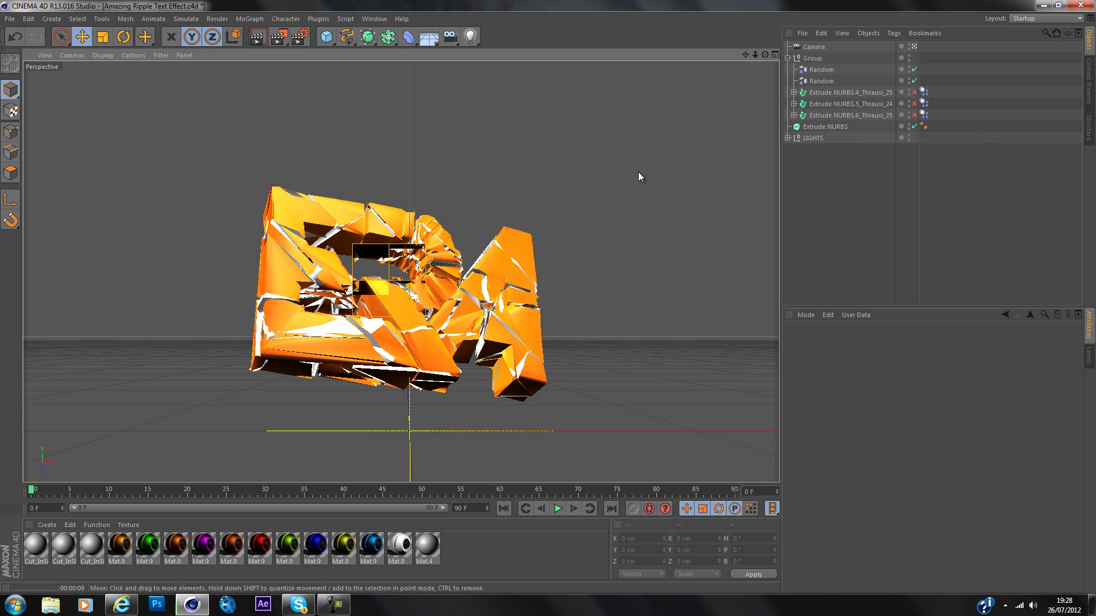
- In Render Settings, set the saved image path to a file named 'text' on the Desktop
{"action": "left_click", "coordinate": [299, 37]}
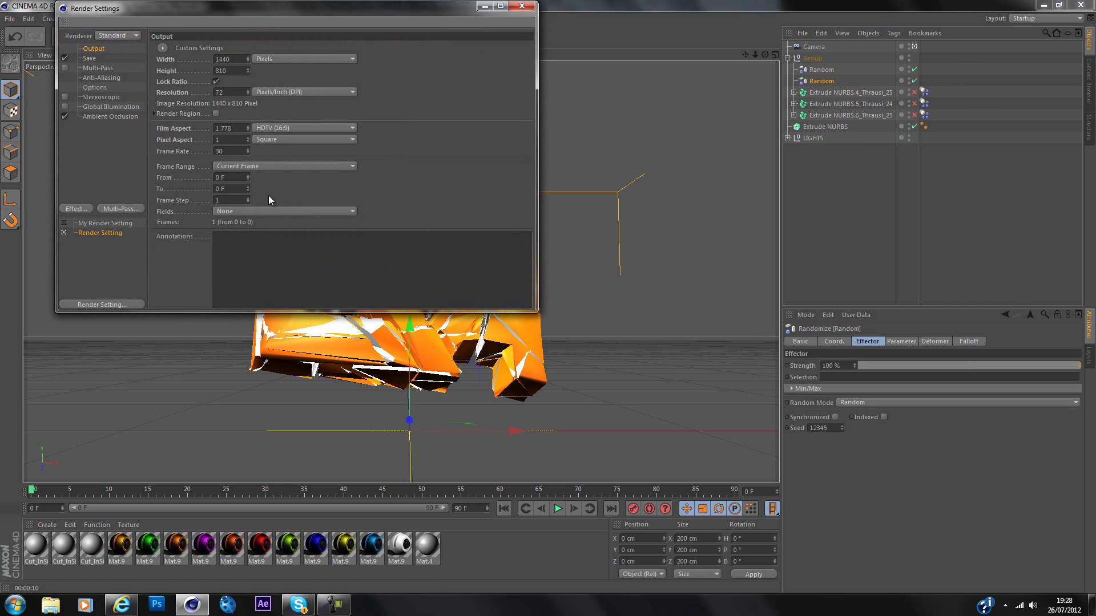
{"action": "left_click", "coordinate": [92, 58]}
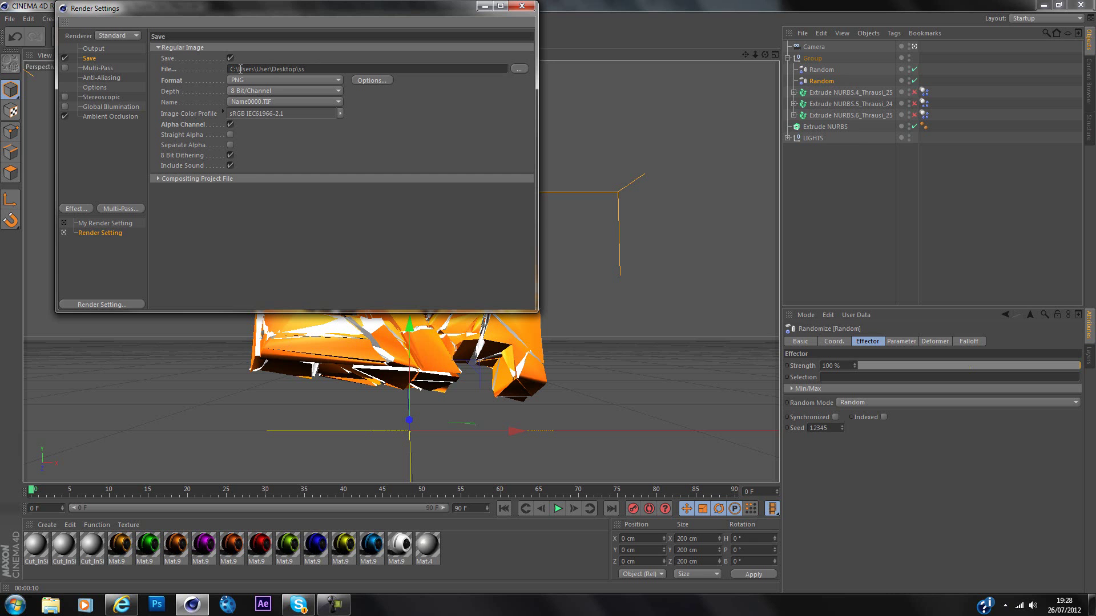
{"action": "left_click", "coordinate": [518, 68]}
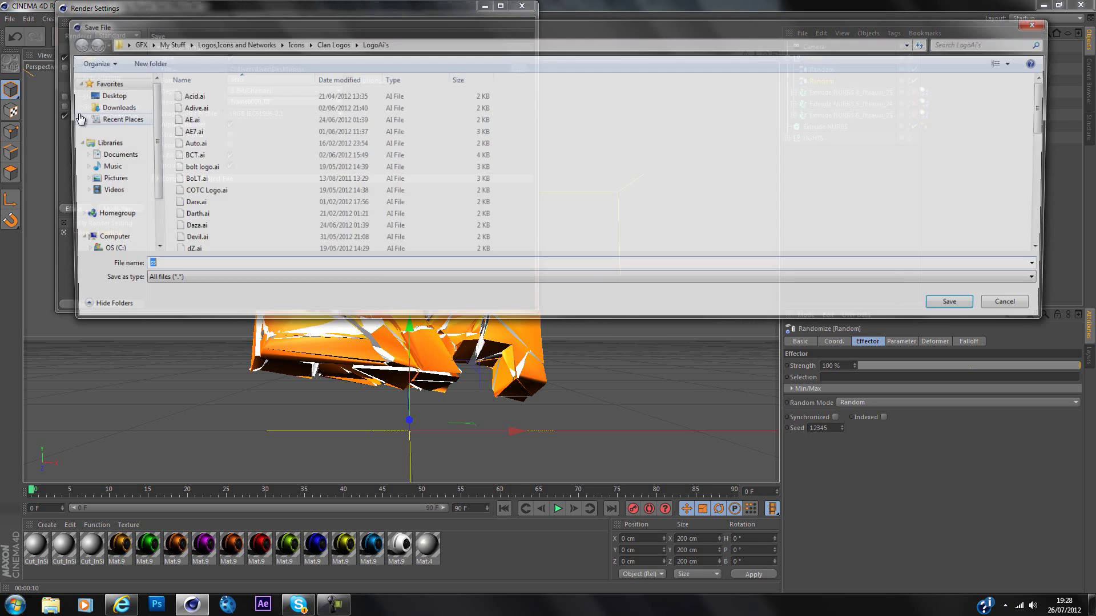
{"action": "left_click", "coordinate": [100, 82]}
{"action": "left_click", "coordinate": [104, 94]}
{"action": "double_click", "coordinate": [192, 266]}
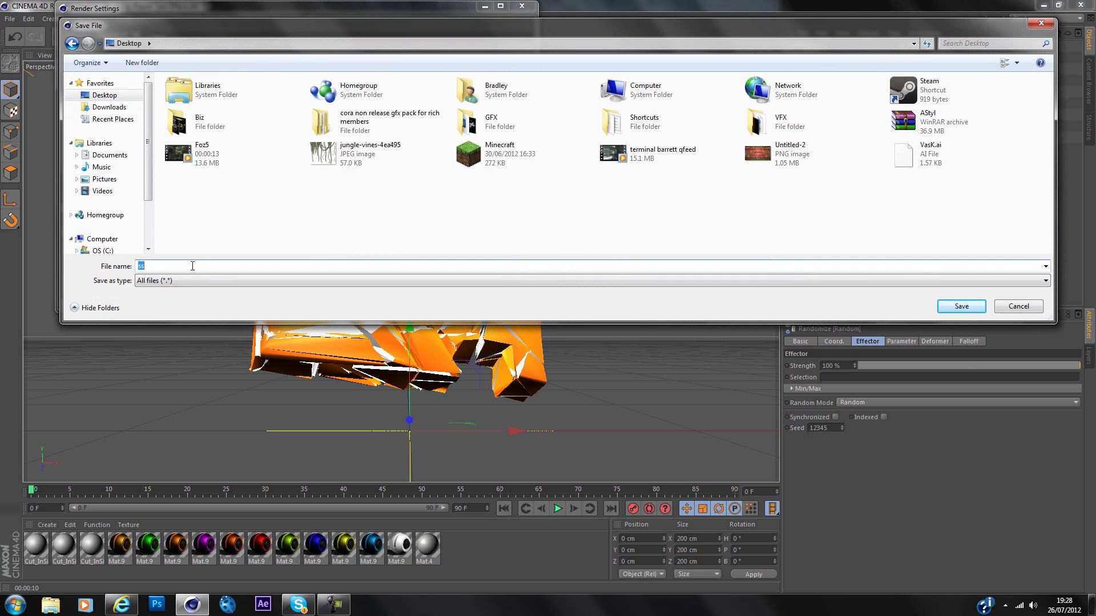
{"action": "type", "text": "text"}
{"action": "key", "text": "Return"}
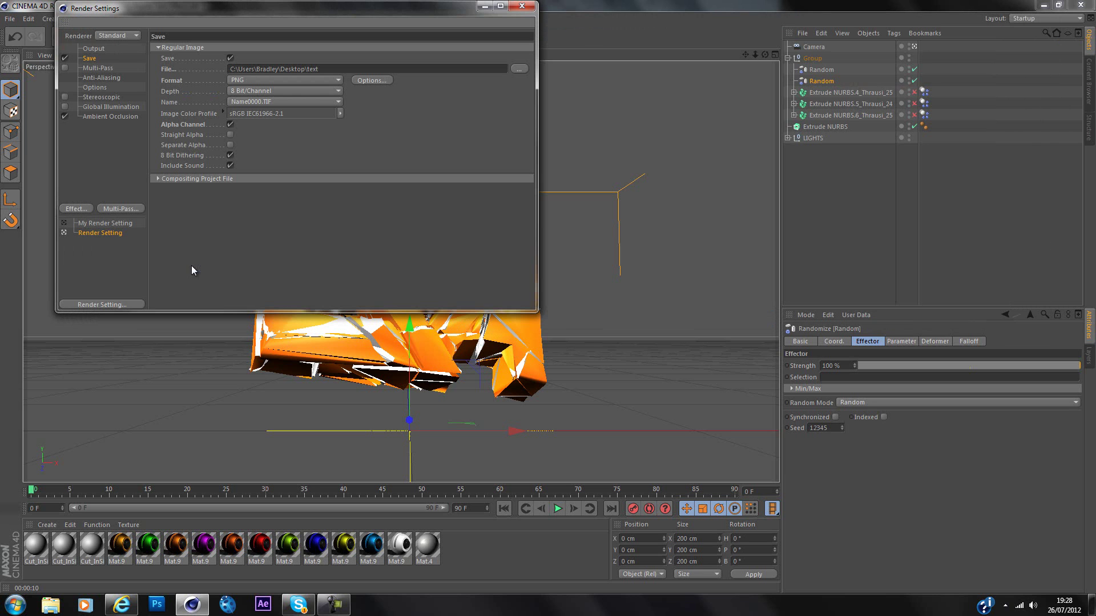
- Keep PNG as the output format, check Multi-Pass and confirm Anti-Aliasing at Best
{"action": "left_click", "coordinate": [245, 80]}
{"action": "left_click", "coordinate": [245, 81]}
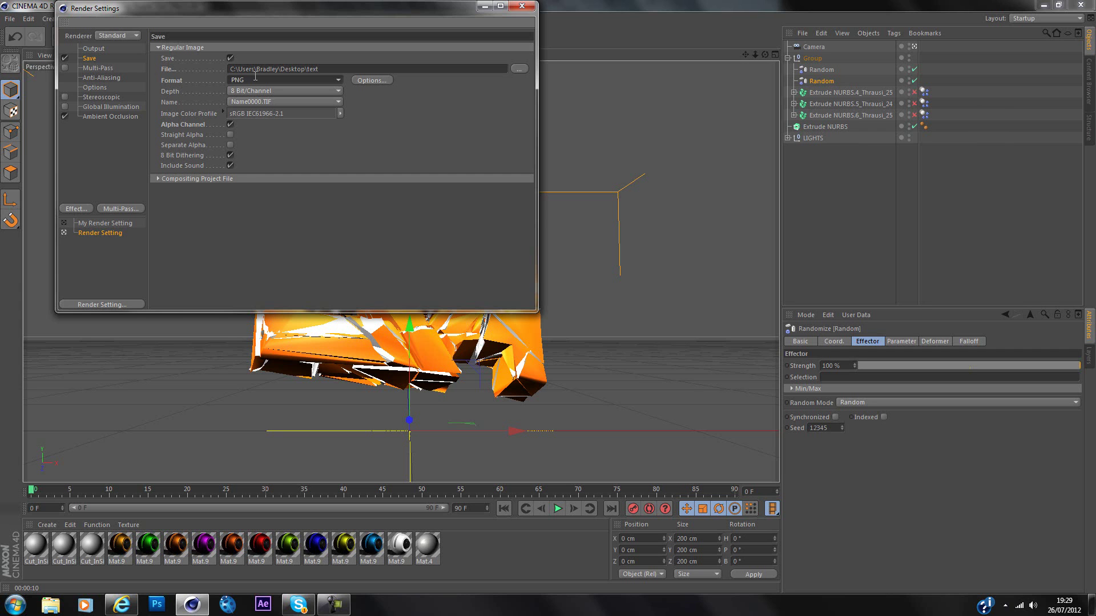
{"action": "left_click", "coordinate": [99, 68]}
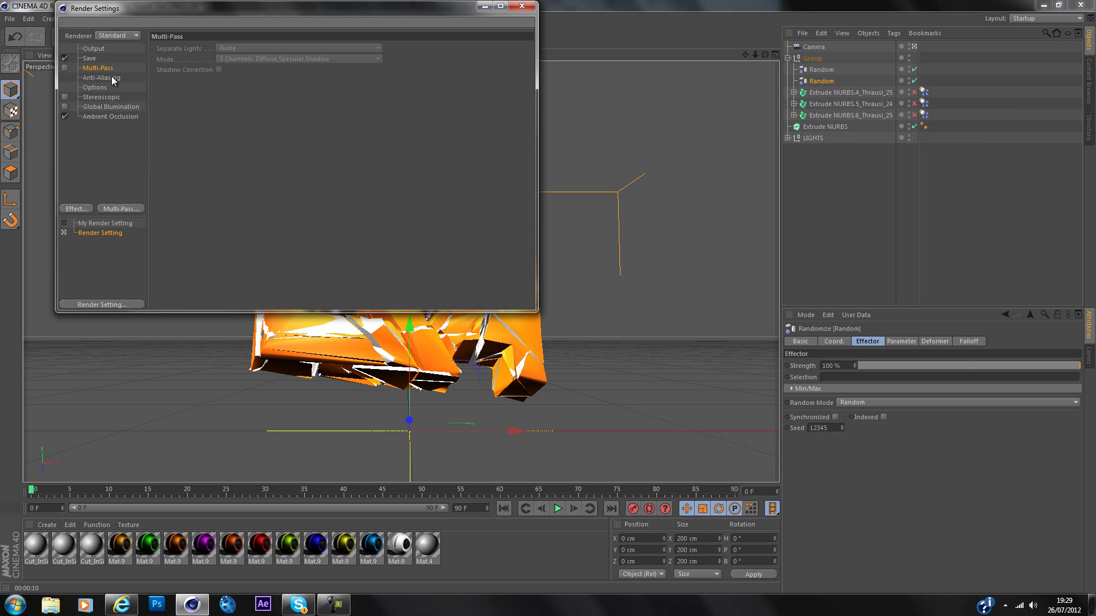
{"action": "left_click", "coordinate": [113, 79]}
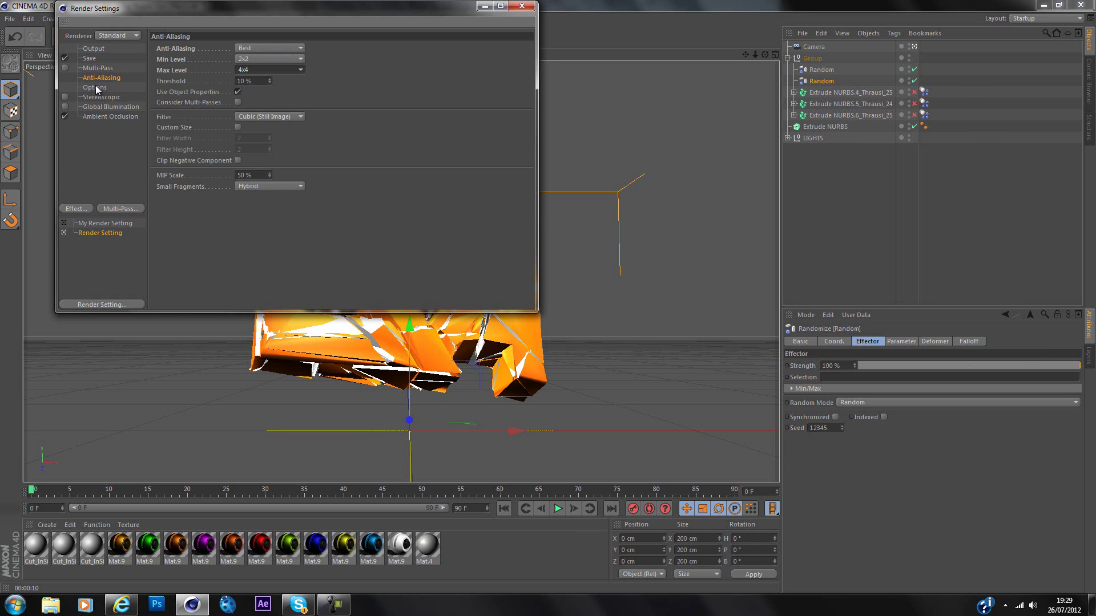
{"action": "left_click", "coordinate": [522, 7]}
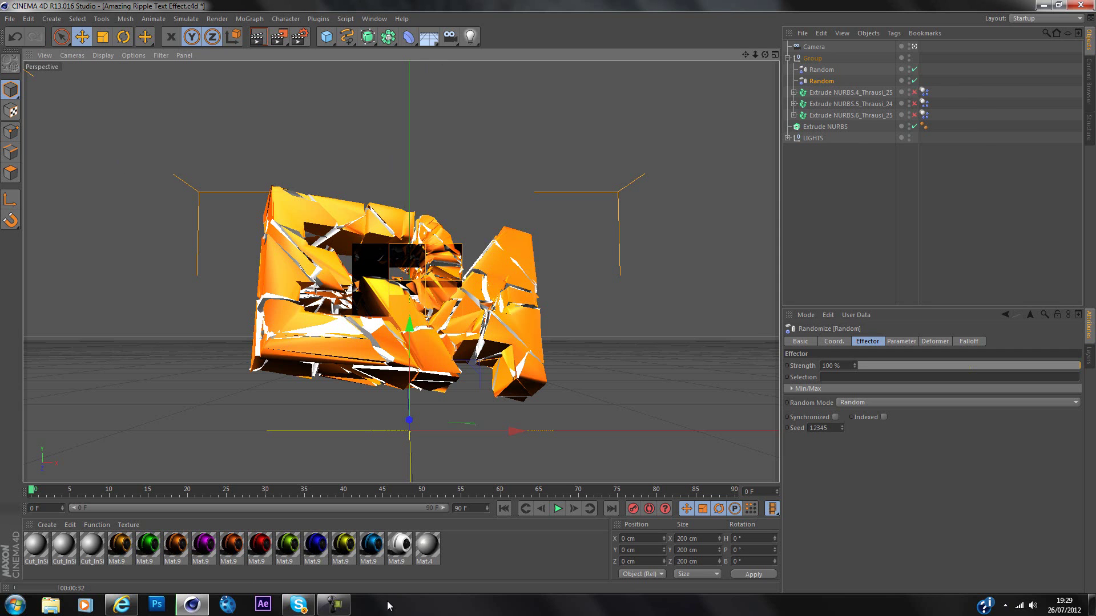
- Return to the viewport showing the splintered orange ERA logo at frame 0
{"action": "left_click", "coordinate": [334, 604]}
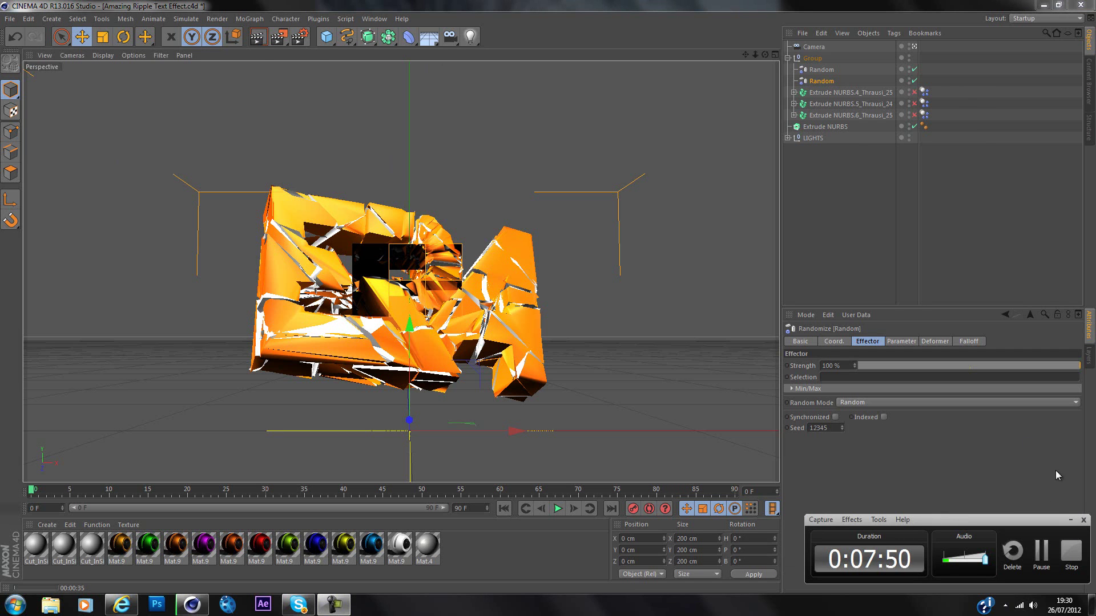